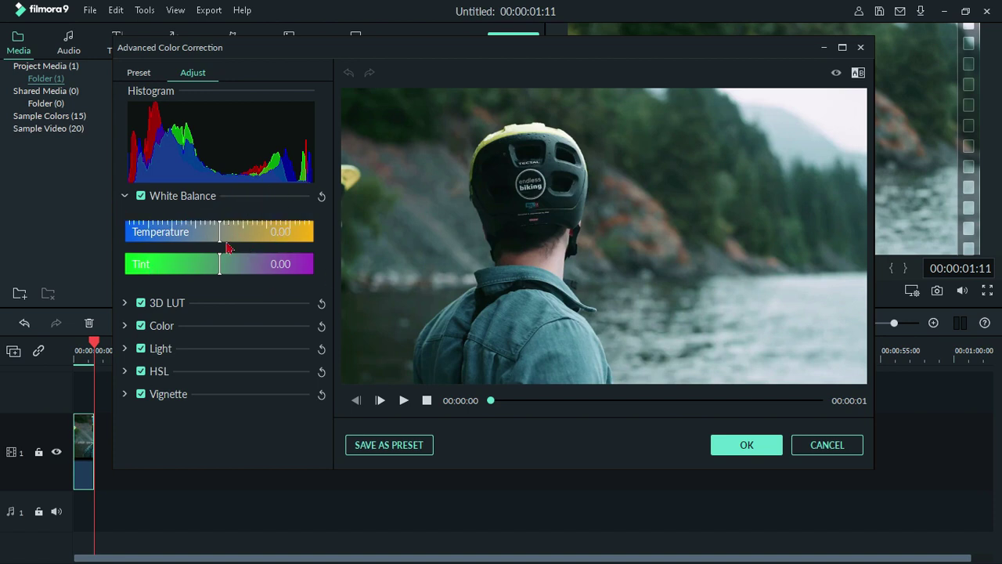
Set the clip's white balance temperature to 9.57 and tint to -0.64.
left_click_drag(220, 239, 256, 251)
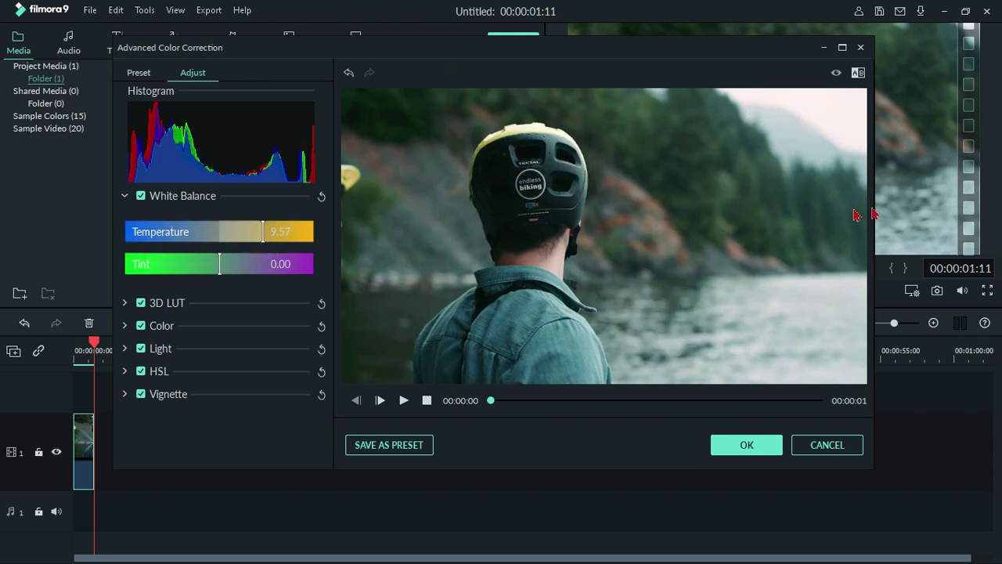
left_click_drag(219, 266, 179, 272)
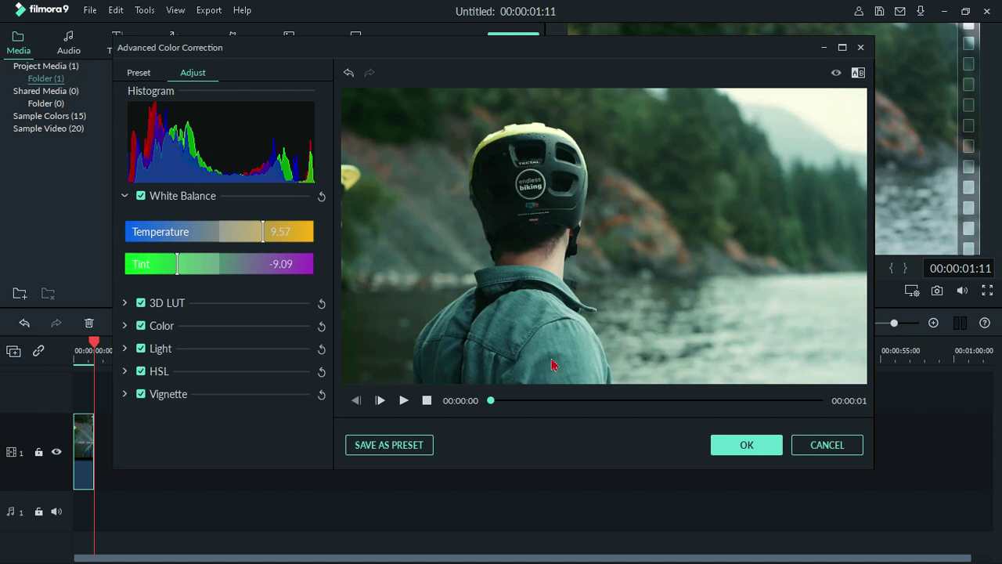
left_click_drag(180, 273, 204, 273)
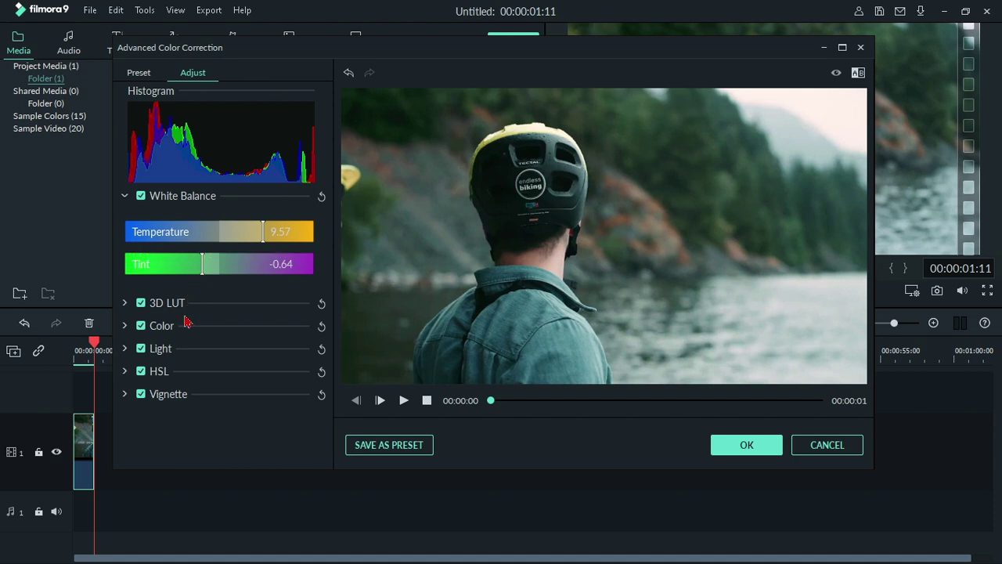
In the HSL adjustments, choose the green range and set its saturation to 14 and luminance to about -2.
left_click(125, 371)
scroll(180, 407, "down", 2)
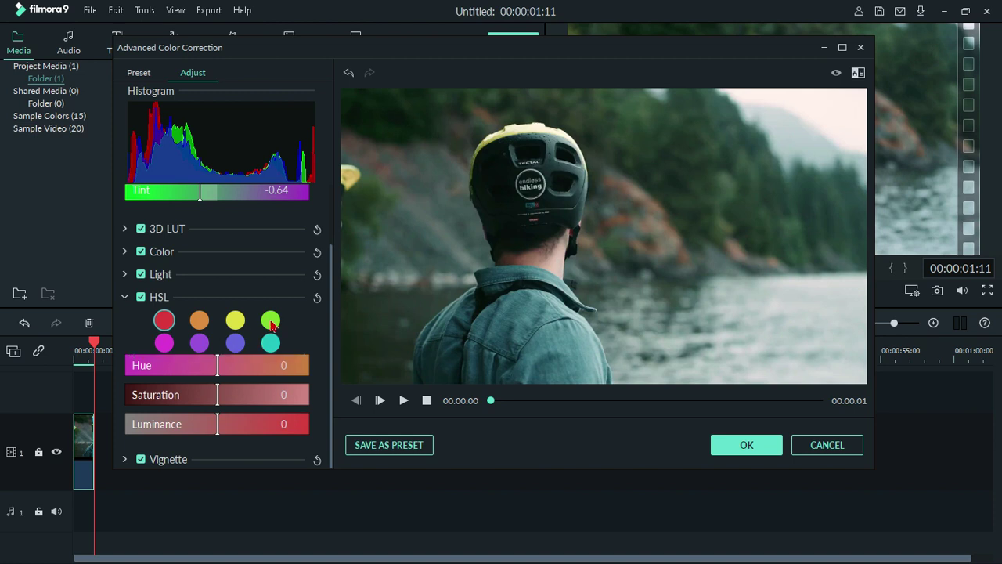
left_click(270, 321)
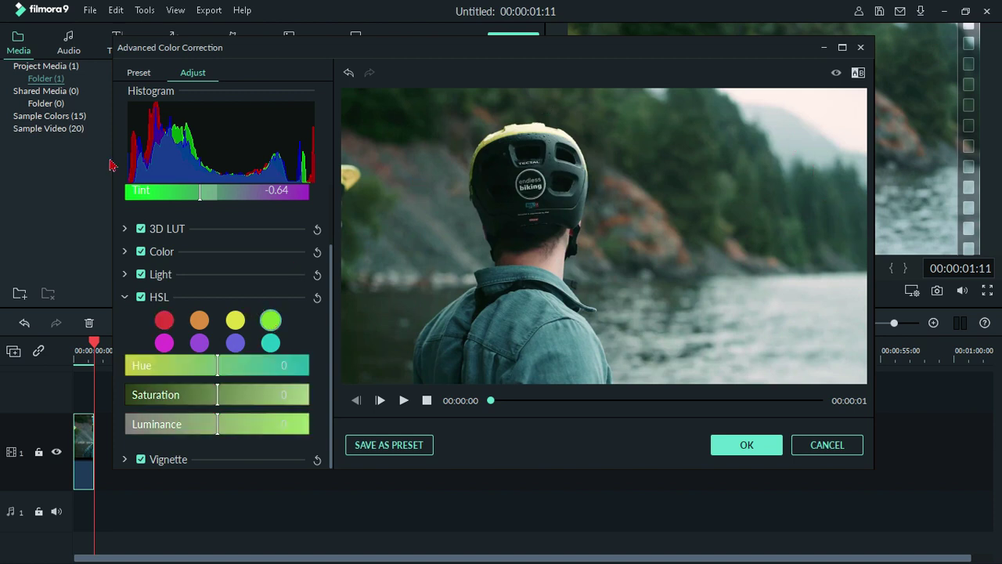
left_click_drag(218, 366, 34, 407)
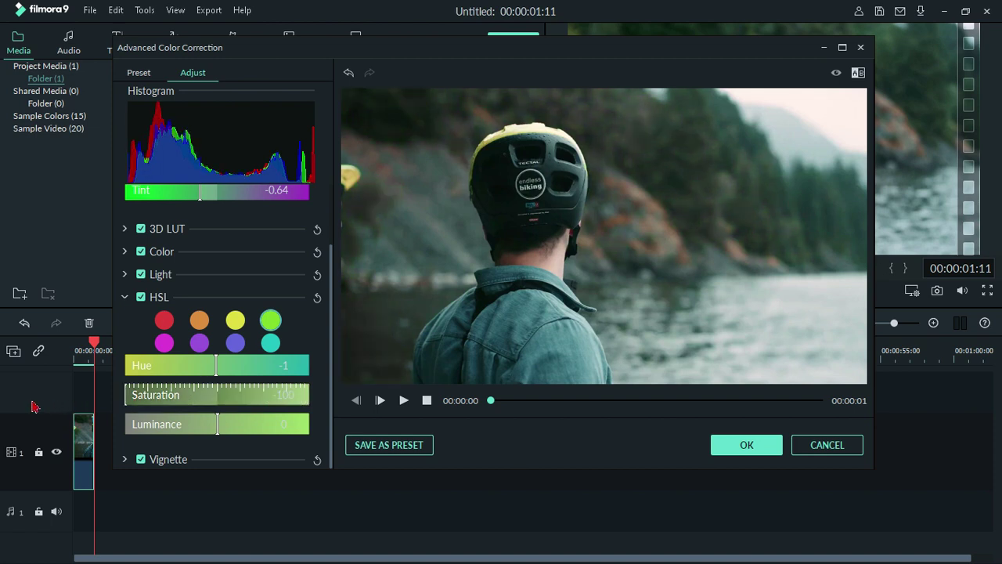
left_click_drag(139, 412, 326, 427)
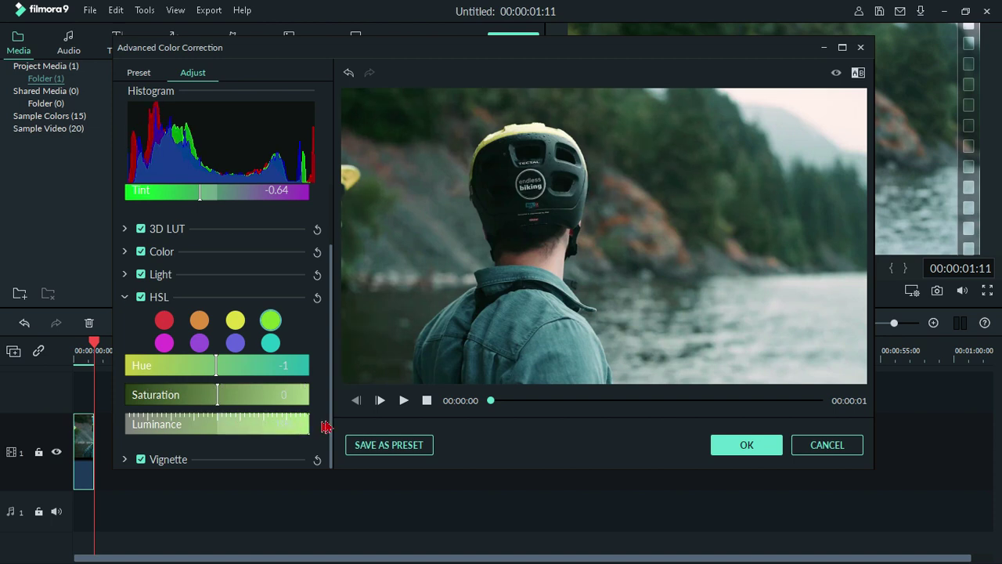
left_click_drag(180, 426, 117, 439)
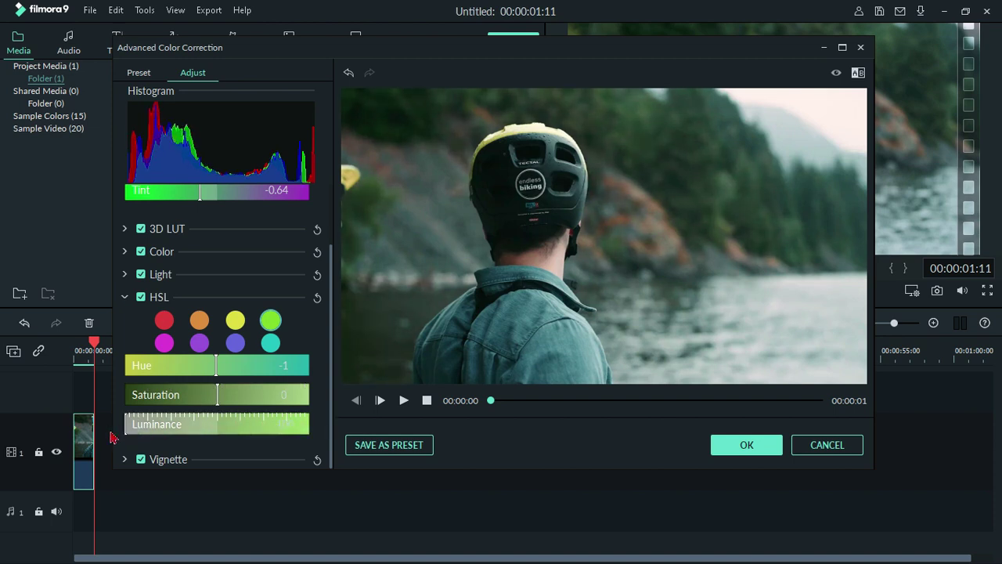
left_click_drag(121, 437, 218, 437)
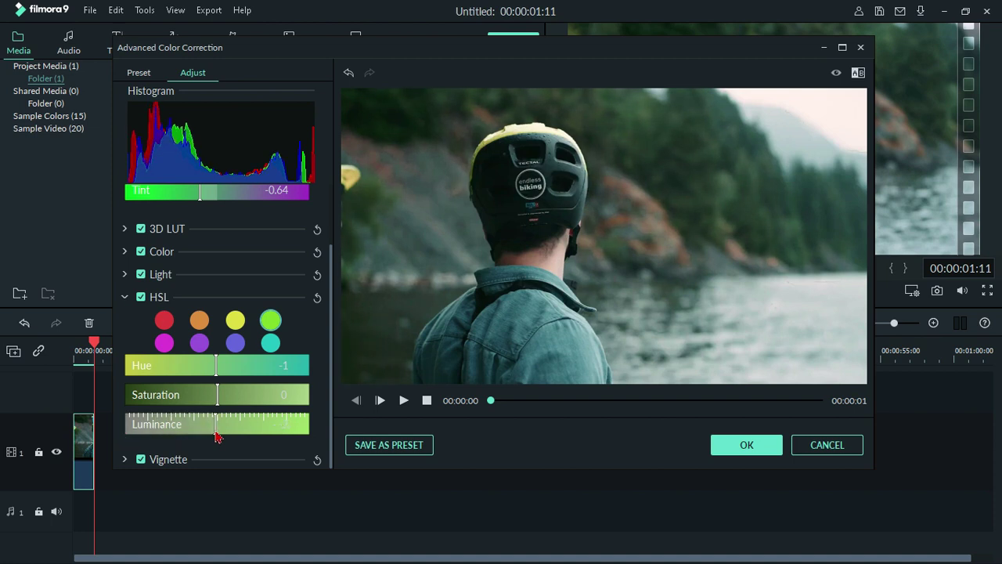
left_click_drag(217, 394, 231, 399)
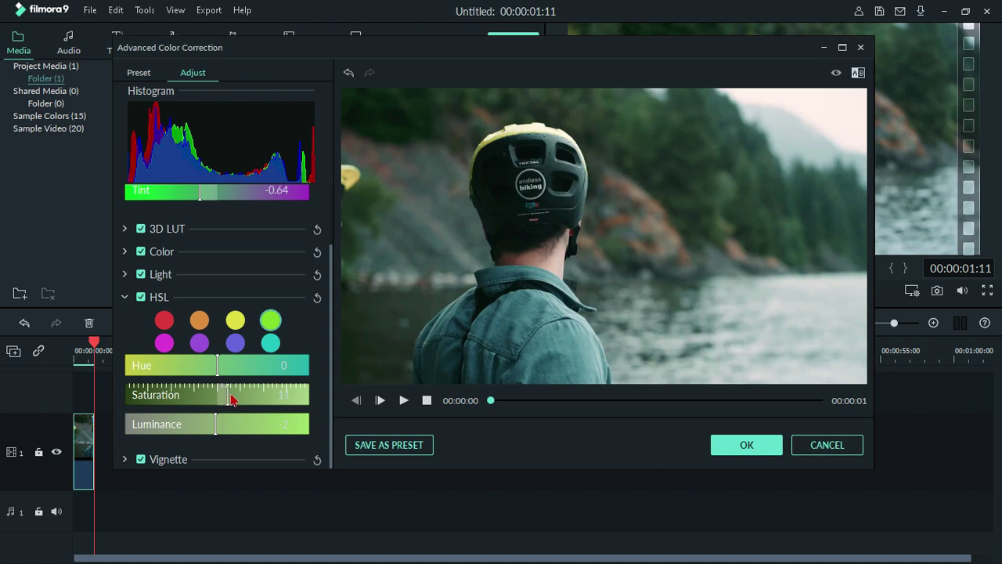
Expand the Light adjustments and set the white balance tint to -1.80.
scroll(306, 336, "up", 2)
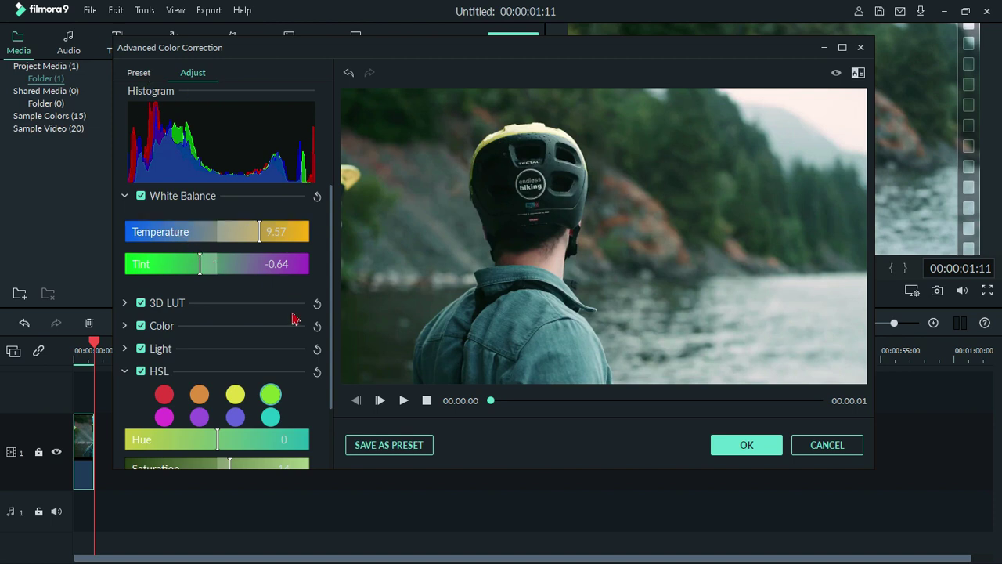
scroll(191, 336, "down", 2)
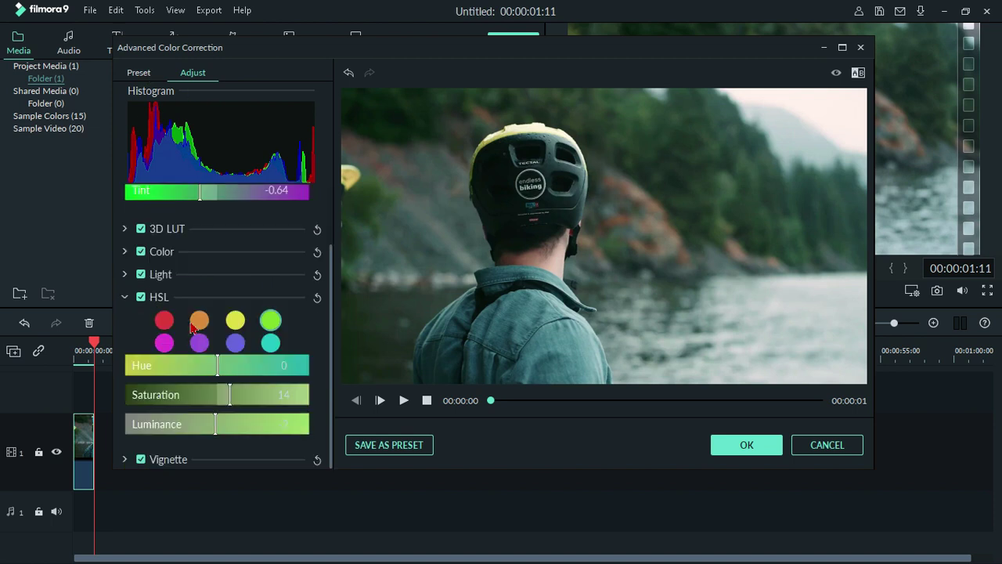
left_click(127, 277)
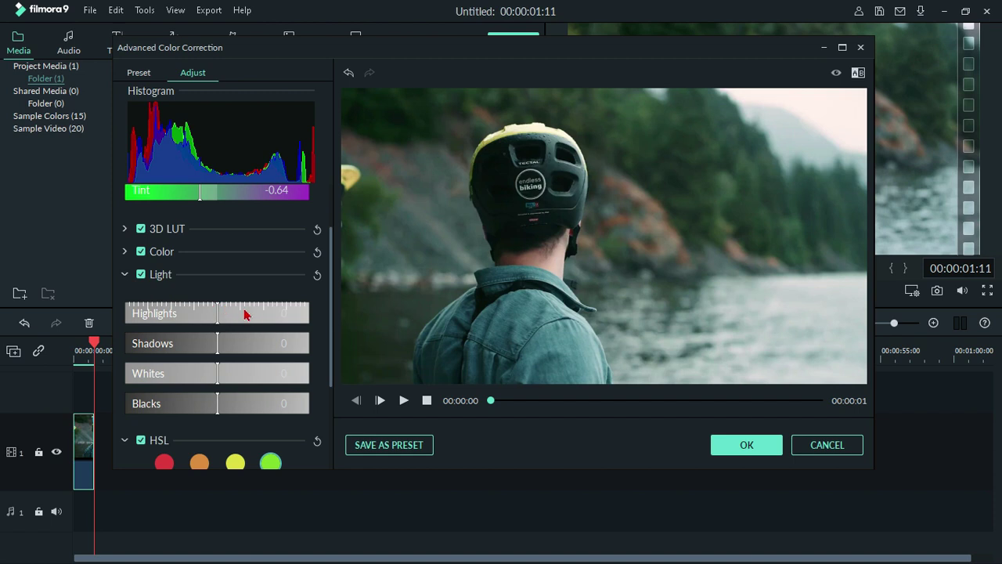
scroll(296, 289, "up", 2)
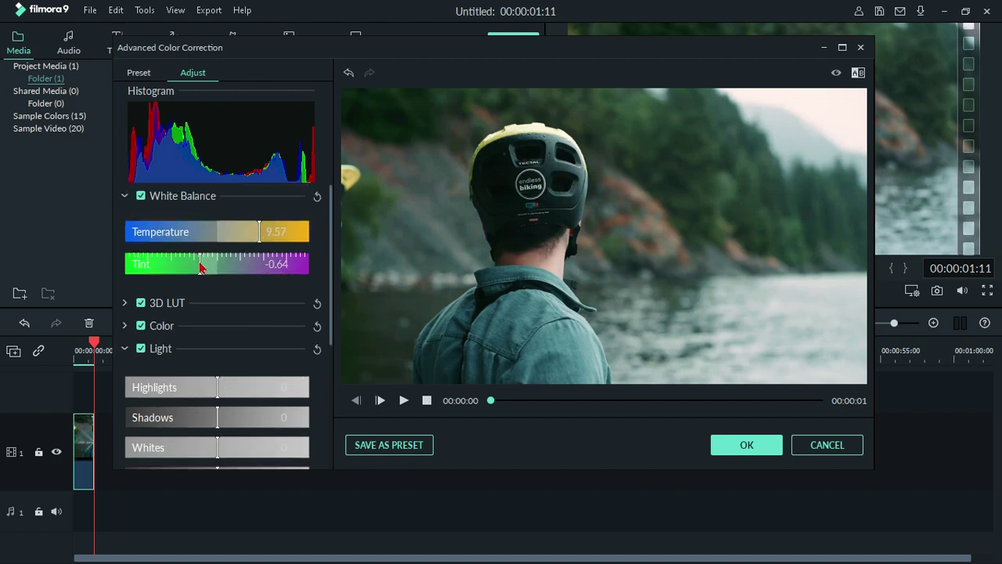
left_click_drag(199, 269, 194, 274)
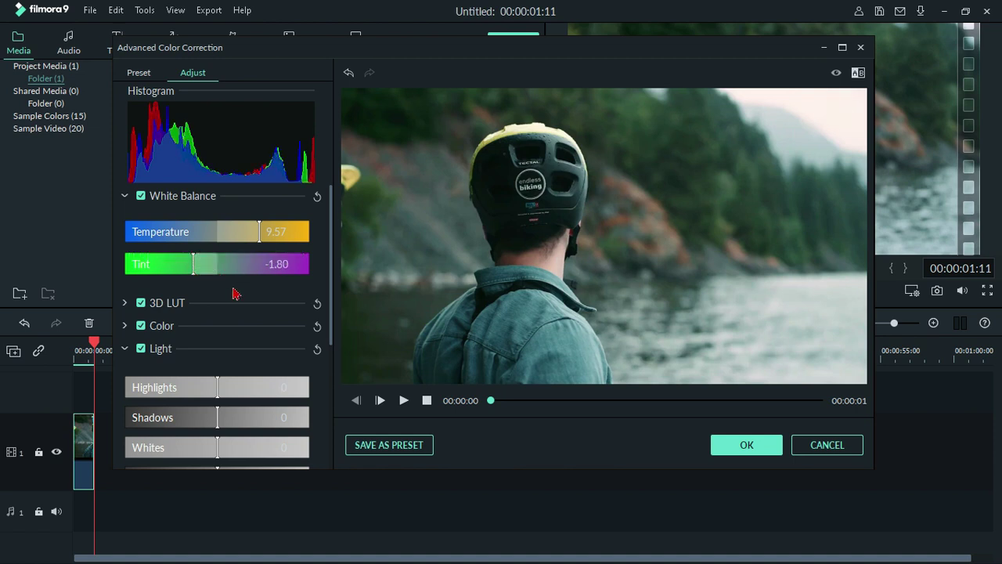
In the Color adjustments, set the exposure to 15 and the brightness to 8.
scroll(232, 293, "down", 1)
scroll(233, 302, "down", 1)
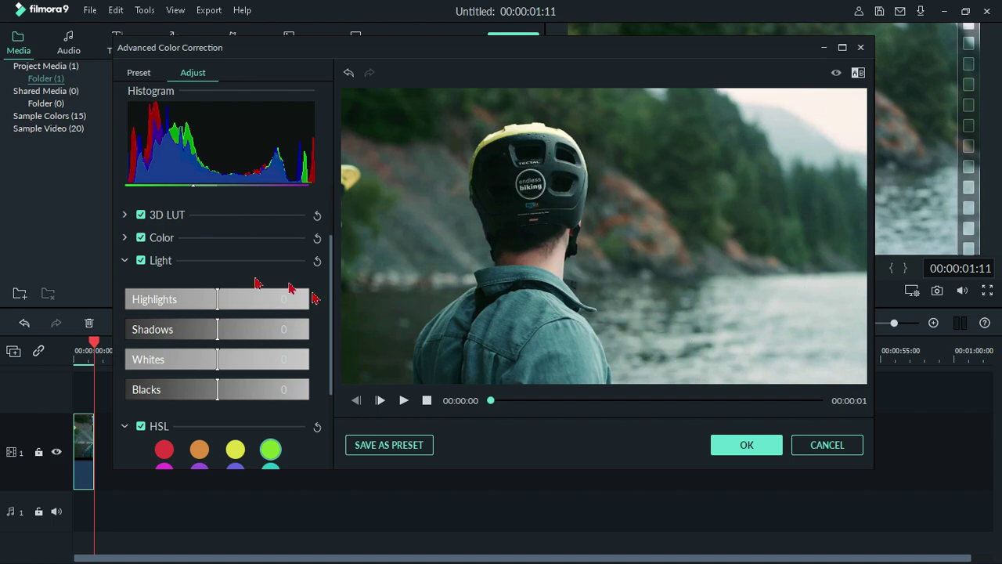
scroll(223, 287, "up", 2)
left_click(126, 327)
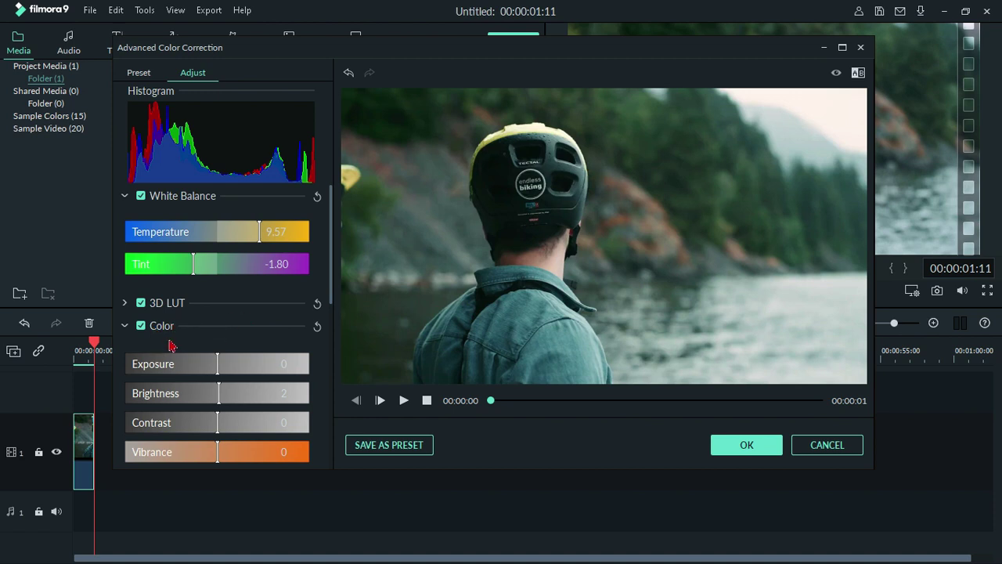
scroll(288, 306, "down", 2)
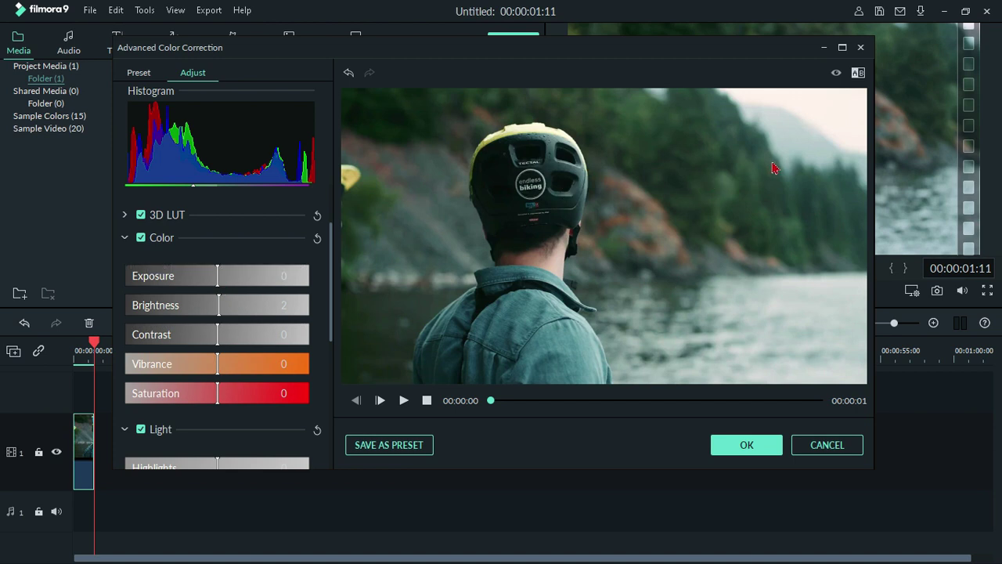
left_click_drag(220, 279, 225, 279)
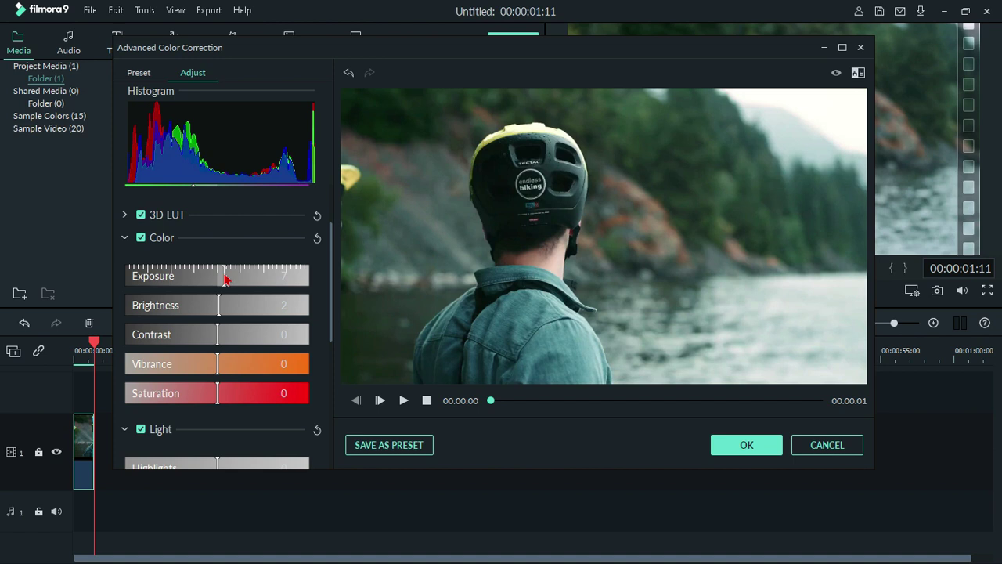
left_click_drag(225, 279, 337, 286)
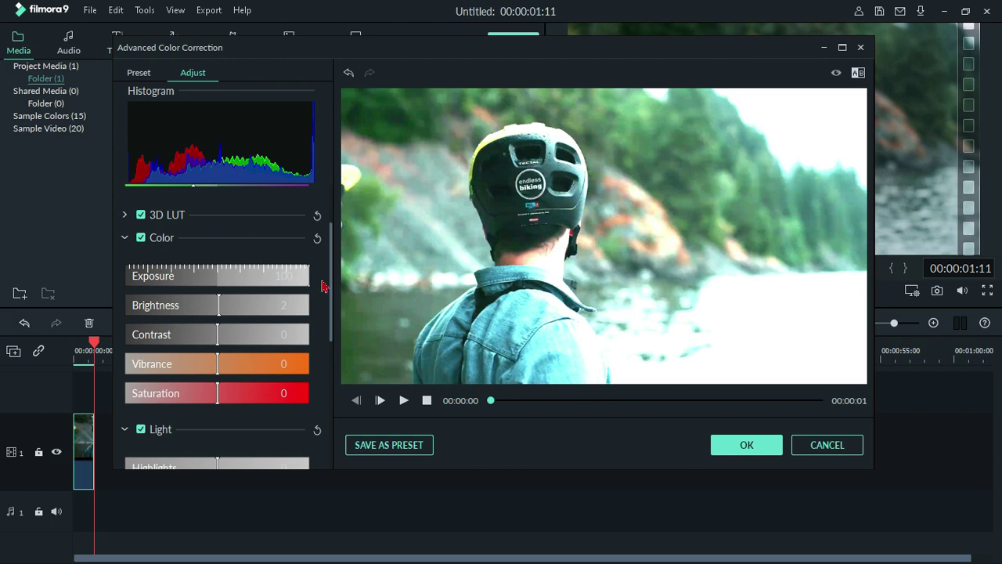
left_click_drag(322, 286, 229, 312)
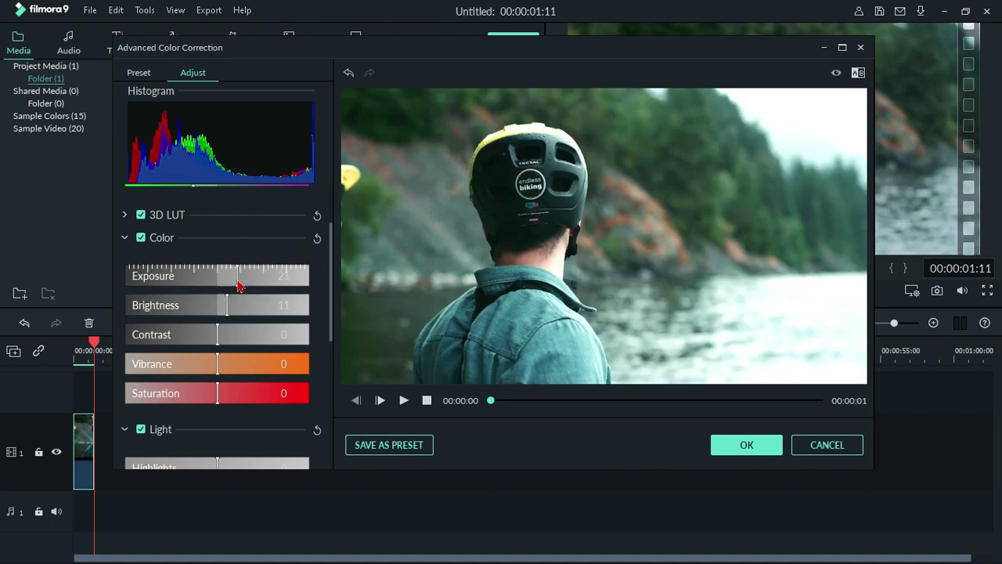
left_click_drag(225, 305, 348, 319)
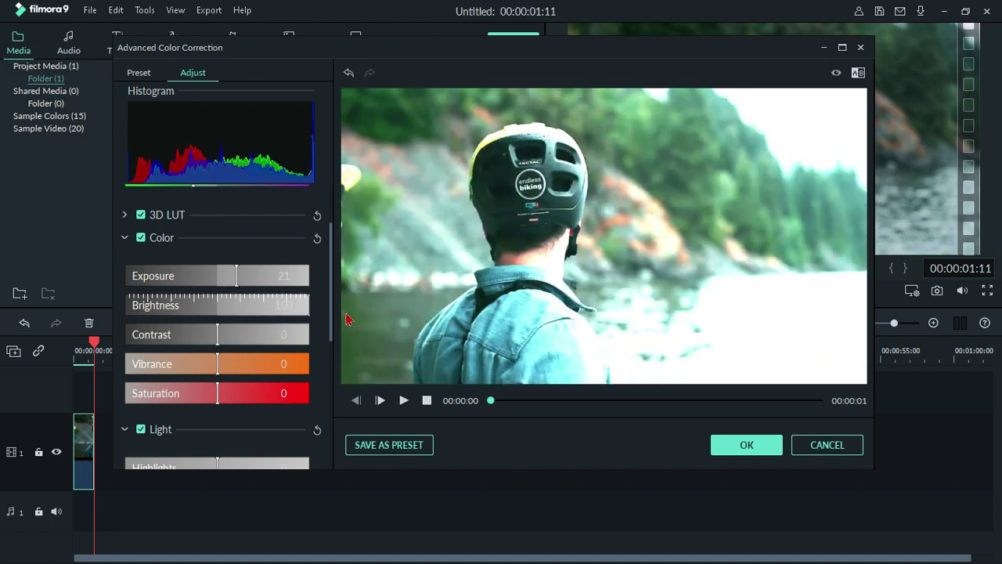
left_click_drag(348, 319, 226, 327)
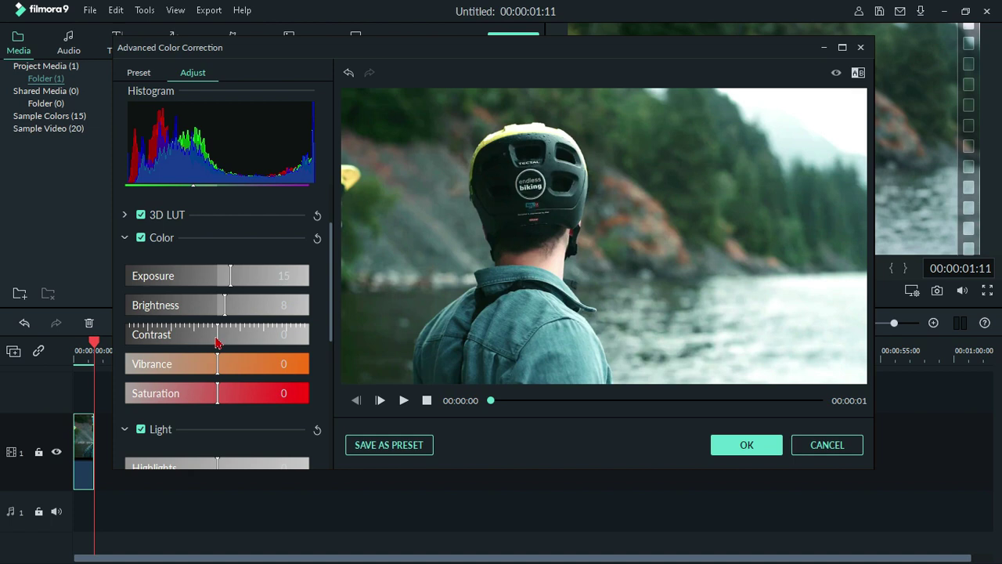
Try the contrast at -100 and 100, and settle on a contrast of 7.
left_click_drag(213, 339, 118, 347)
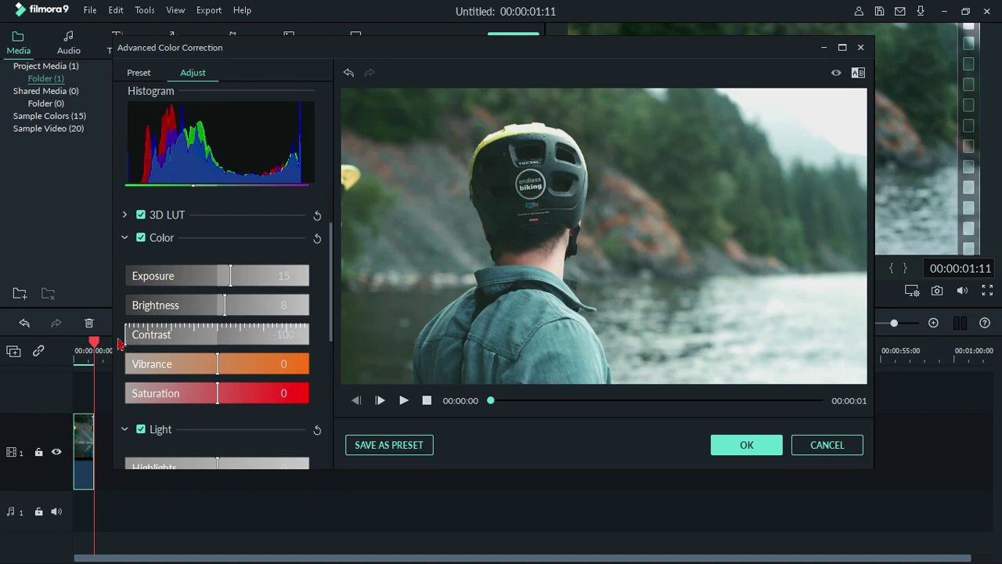
left_click_drag(121, 344, 347, 345)
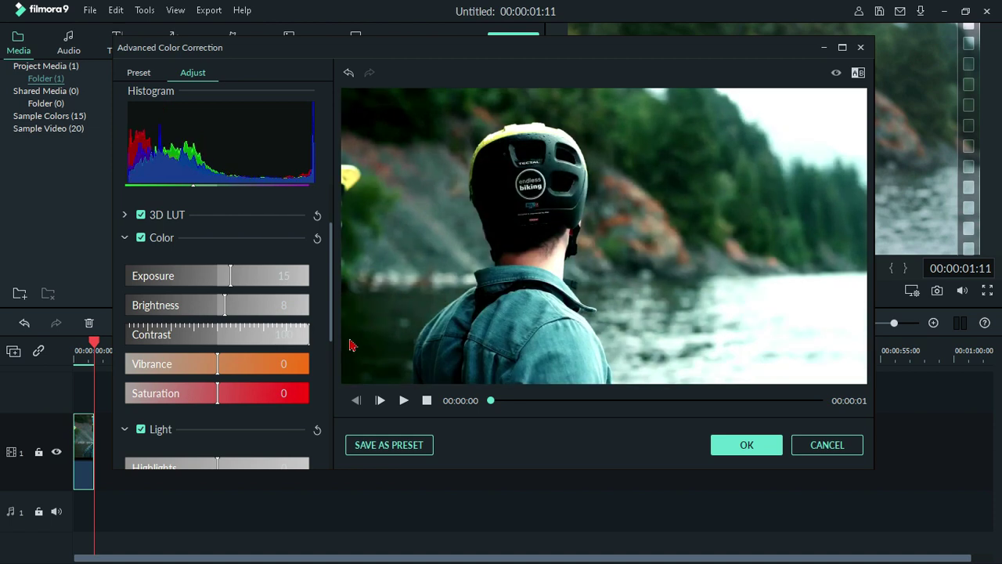
left_click_drag(348, 344, 227, 338)
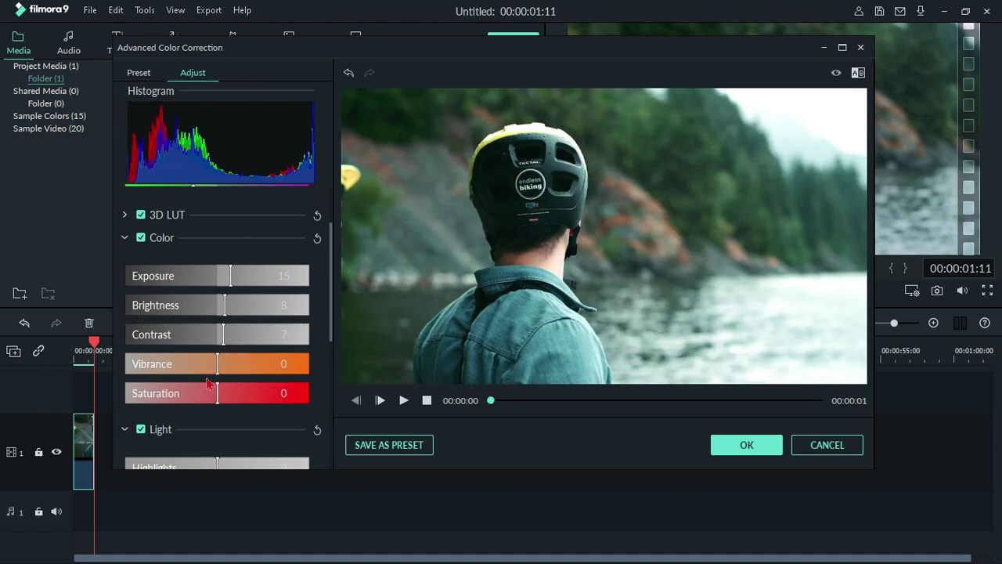
Try vibrance at 100 and -100 and saturation at 100, and return both to 0.
scroll(203, 389, "down", 2)
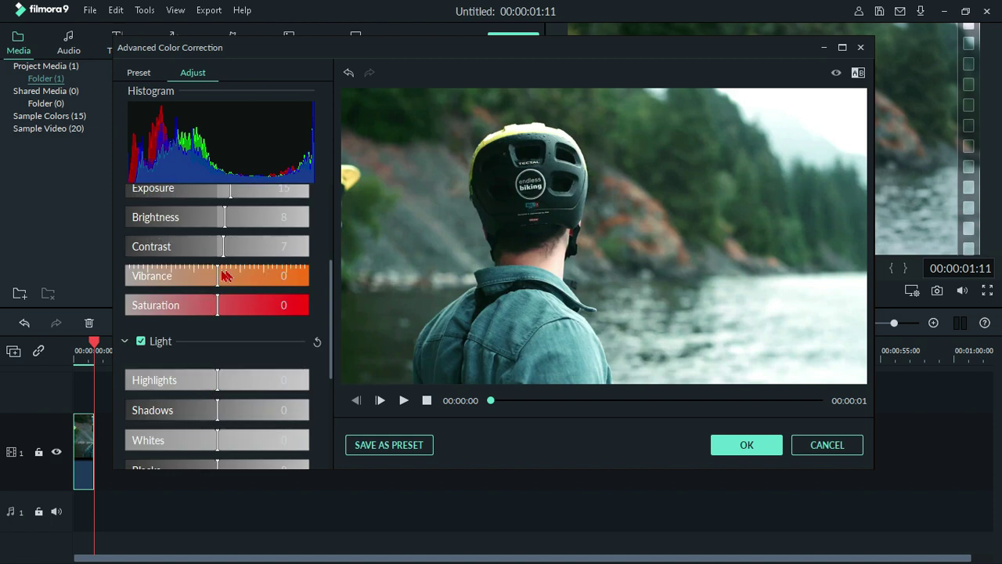
left_click_drag(220, 279, 320, 279)
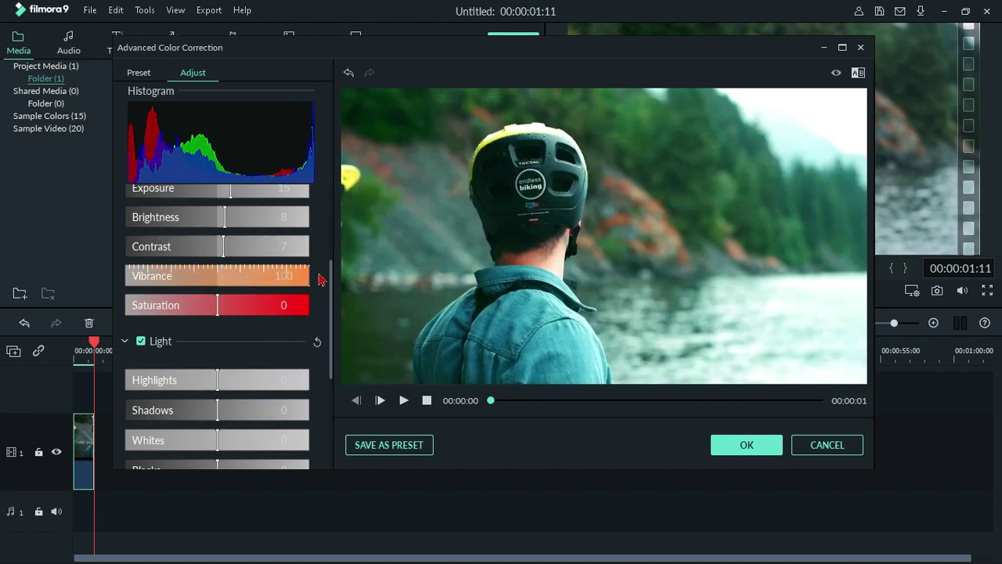
left_click_drag(174, 283, 91, 282)
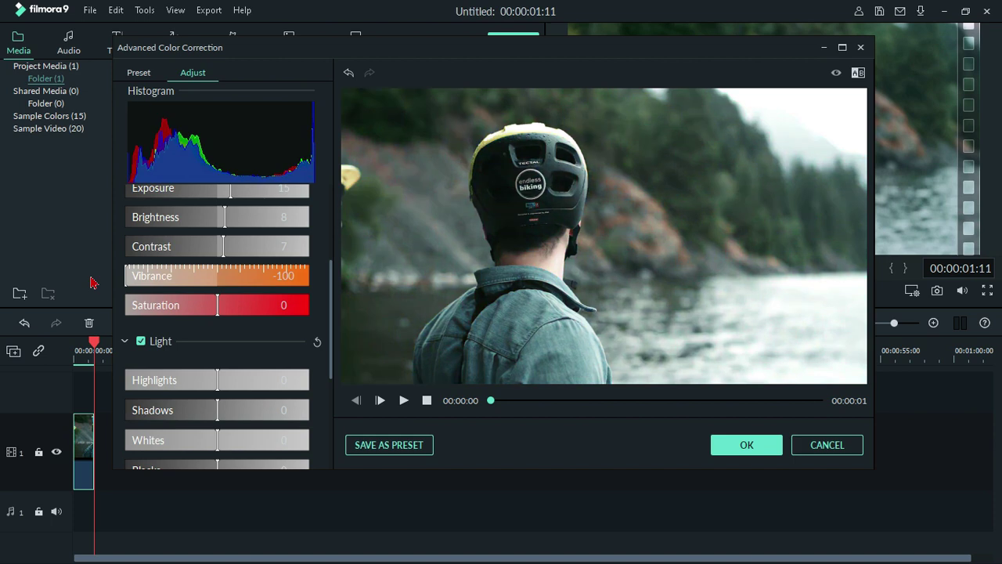
left_click_drag(220, 304, 315, 307)
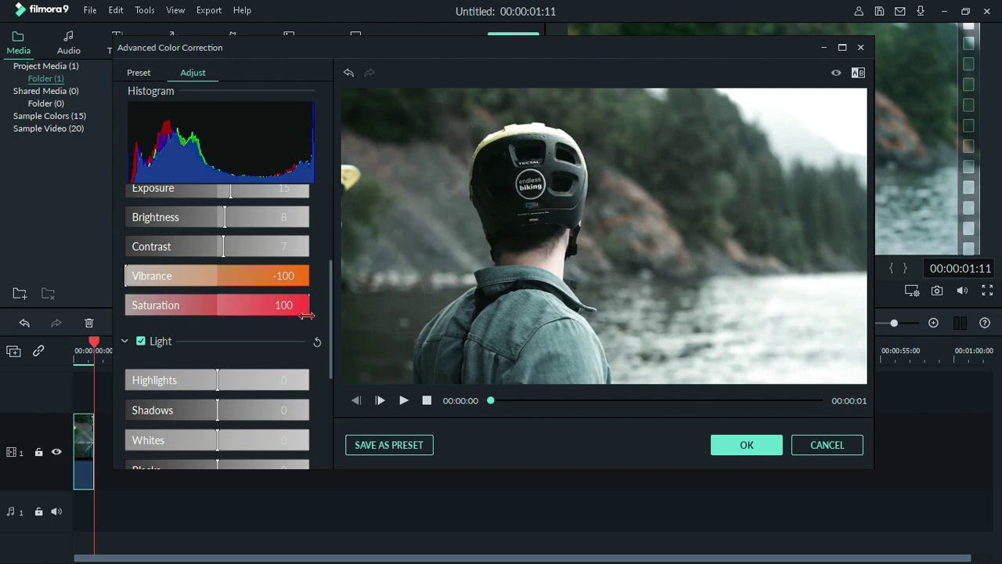
left_click_drag(303, 311, 219, 306)
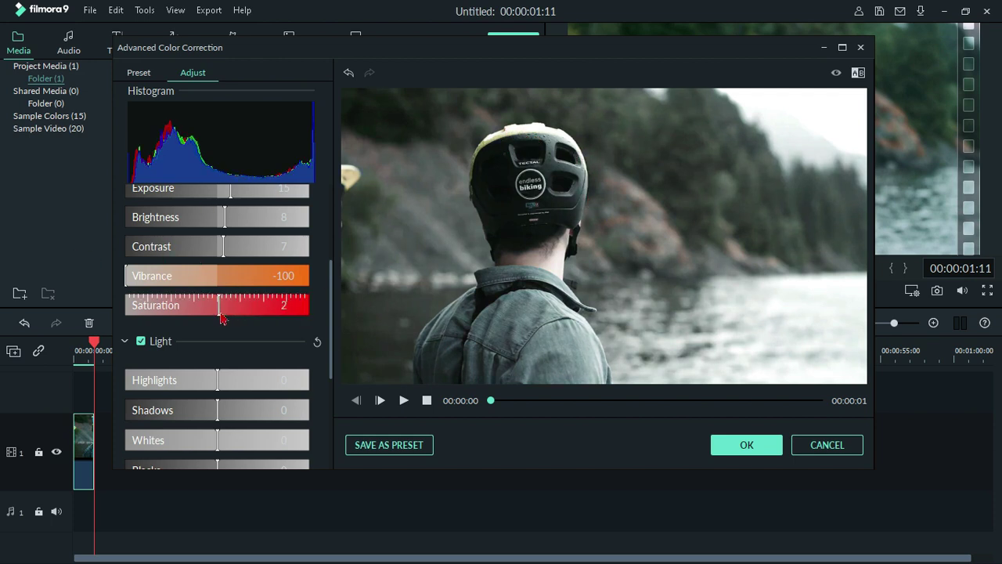
left_click_drag(129, 278, 218, 307)
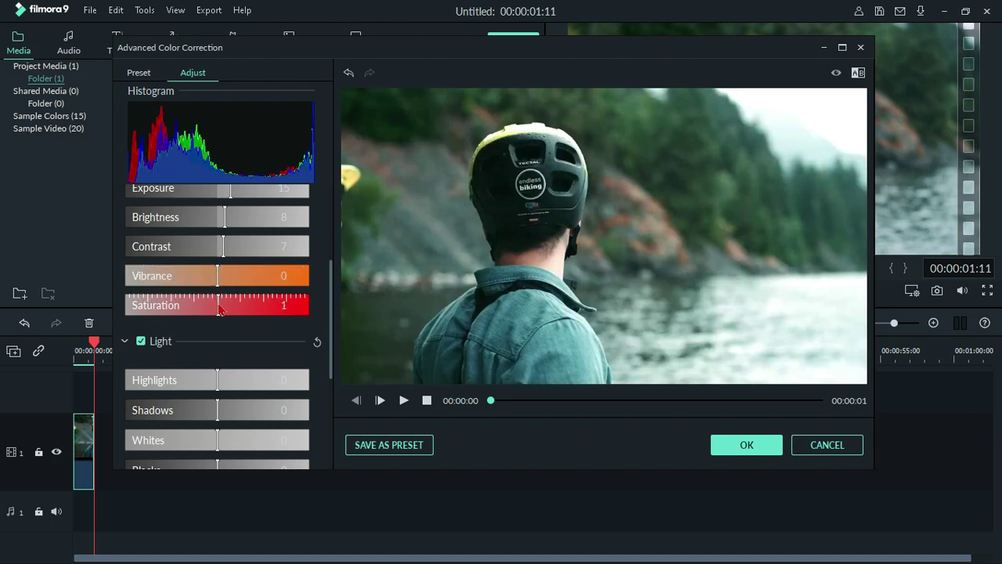
Expand the 3D LUT settings above the Color adjustments.
scroll(309, 341, "up", 2)
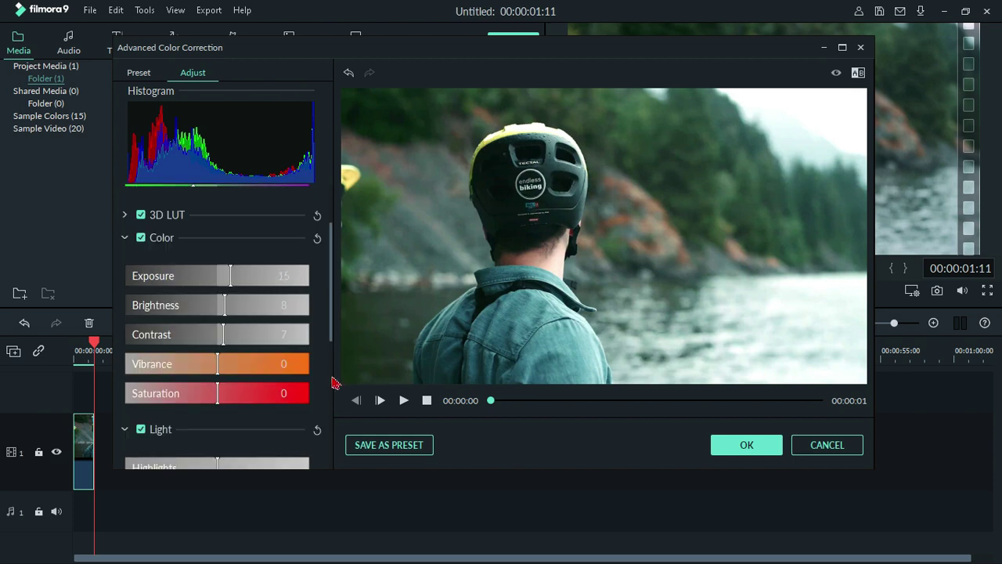
scroll(289, 310, "up", 2)
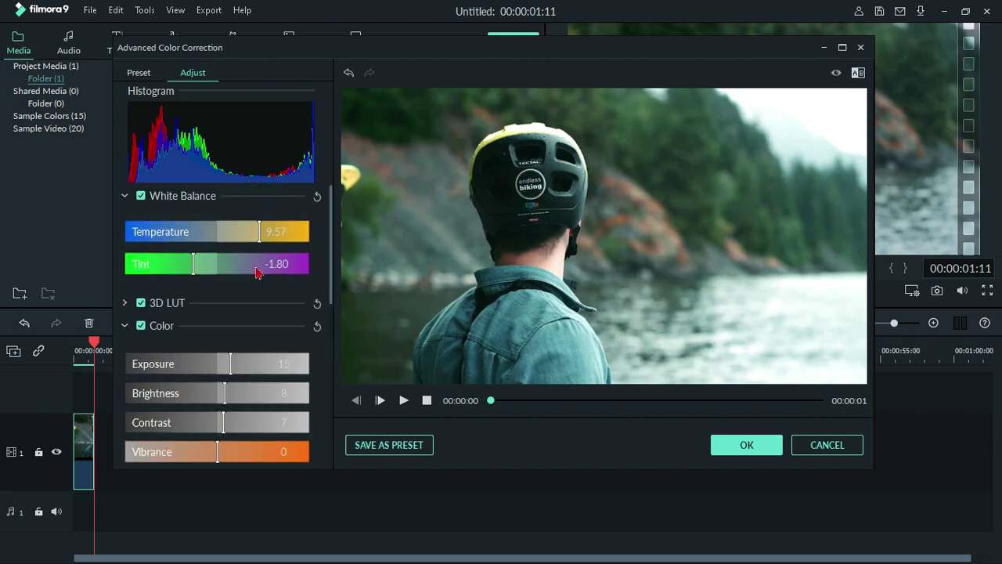
left_click(124, 303)
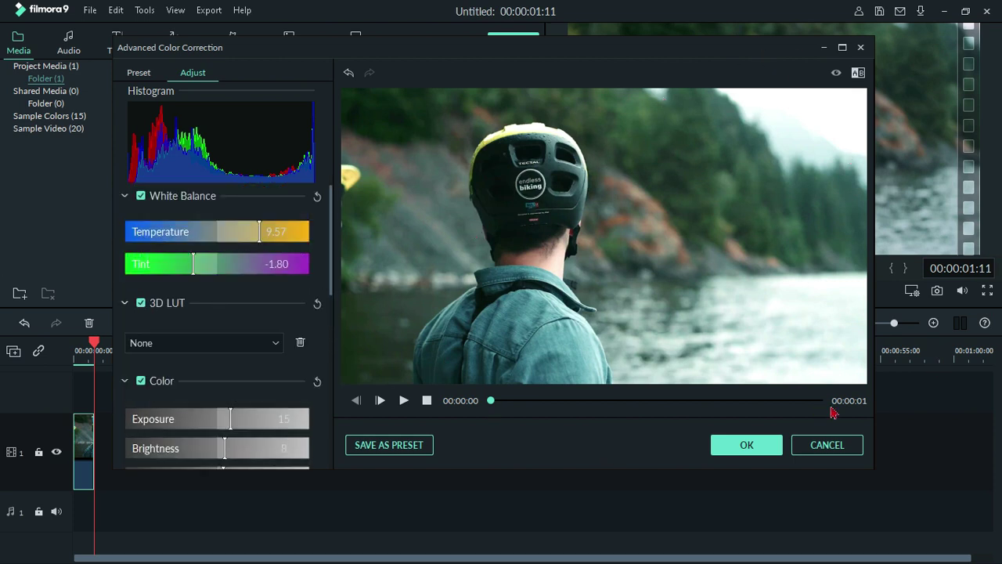
Browse the available 3D LUTs and try the Neon 770 LUT on the clip.
left_click(212, 342)
scroll(208, 416, "down", 1)
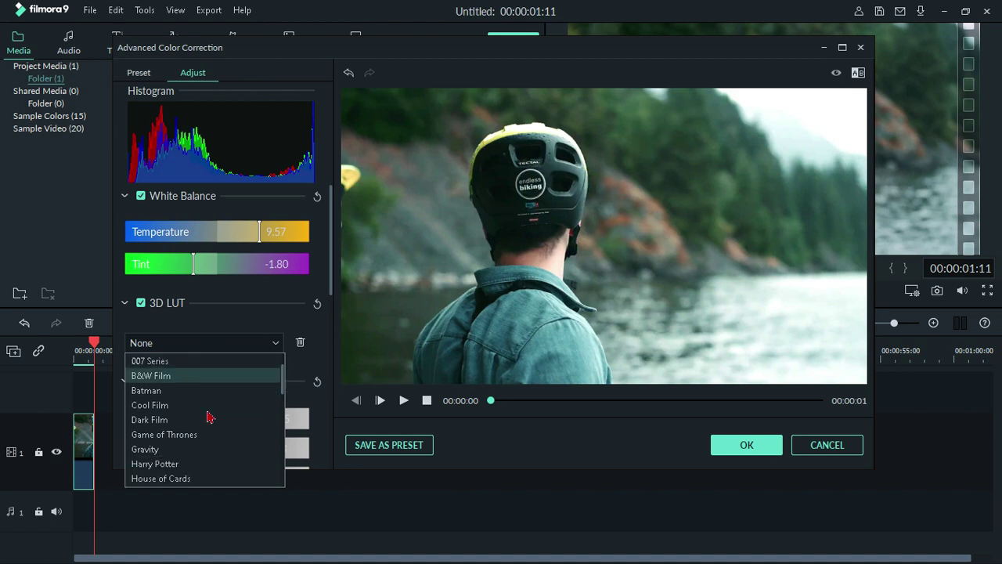
scroll(192, 468, "down", 10)
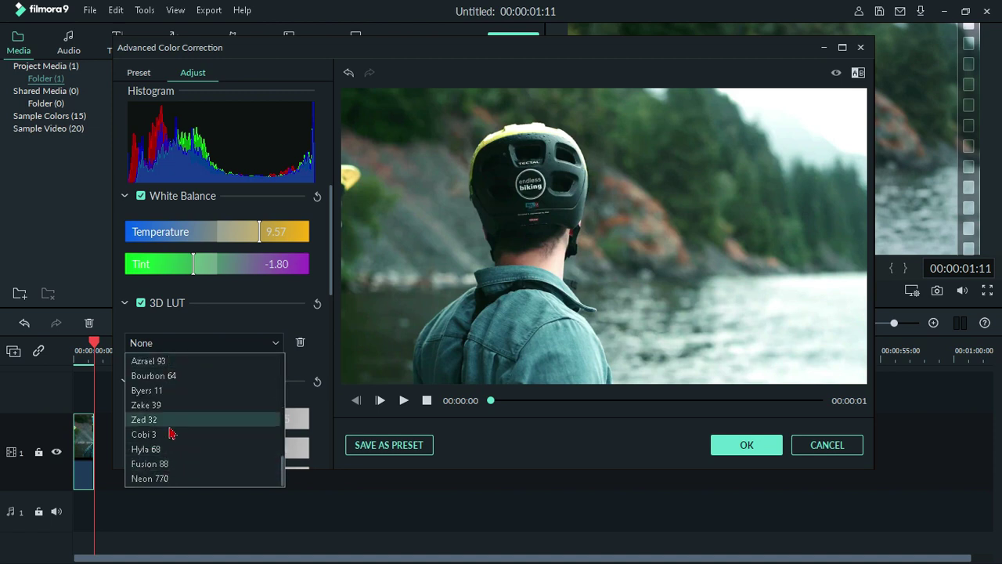
scroll(170, 462, "up", 3)
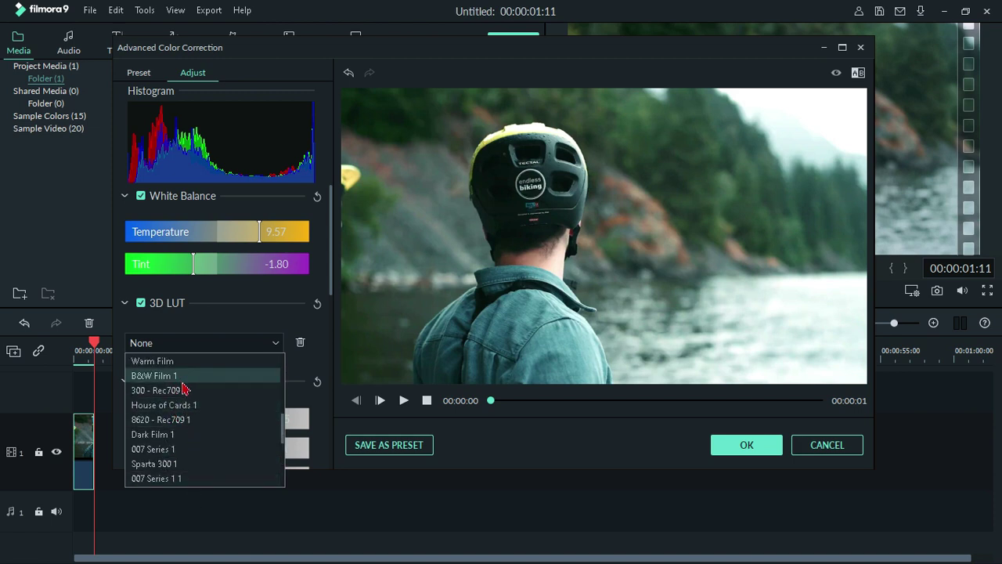
scroll(172, 449, "down", 3)
scroll(197, 475, "up", 4)
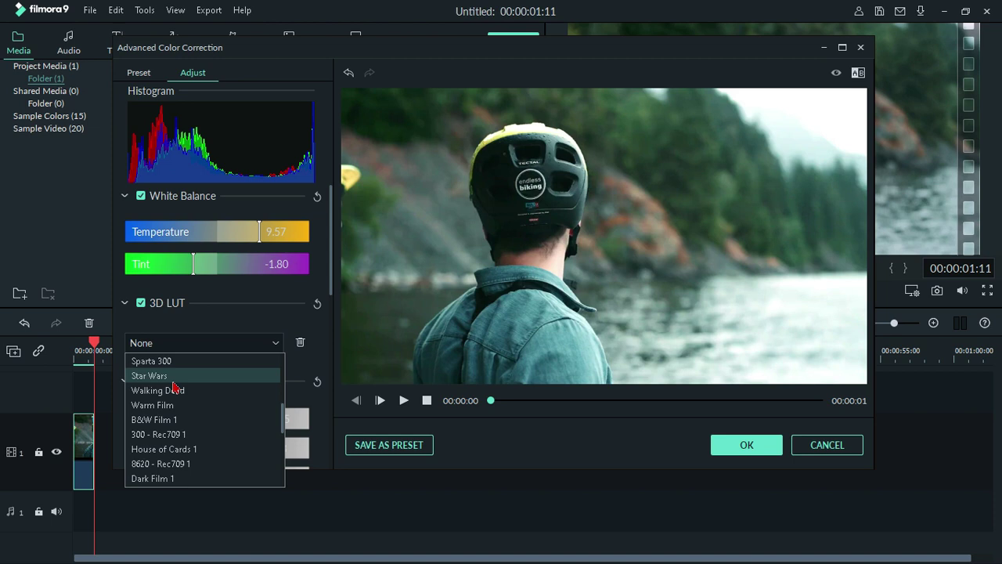
scroll(193, 467, "down", 3)
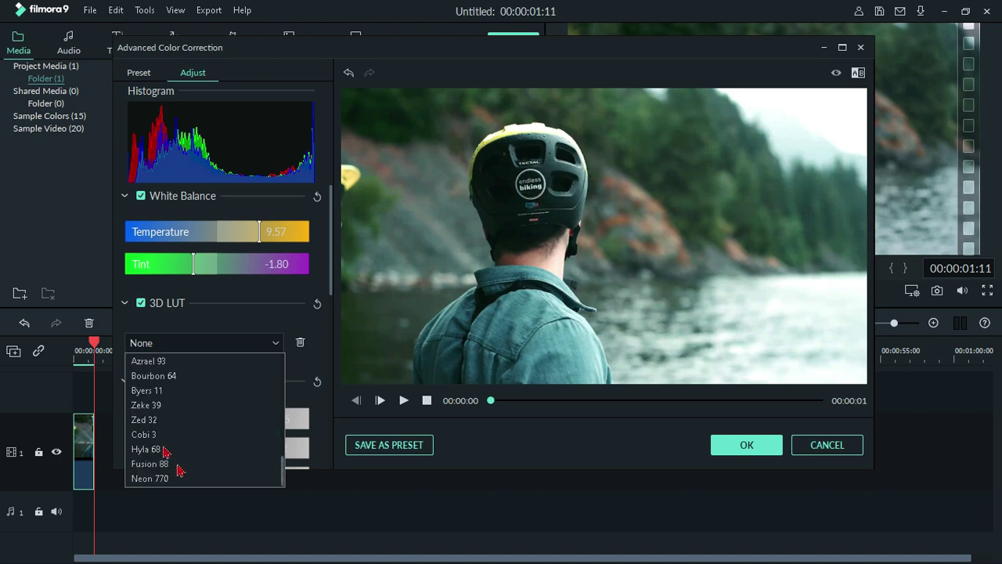
scroll(189, 431, "up", 5)
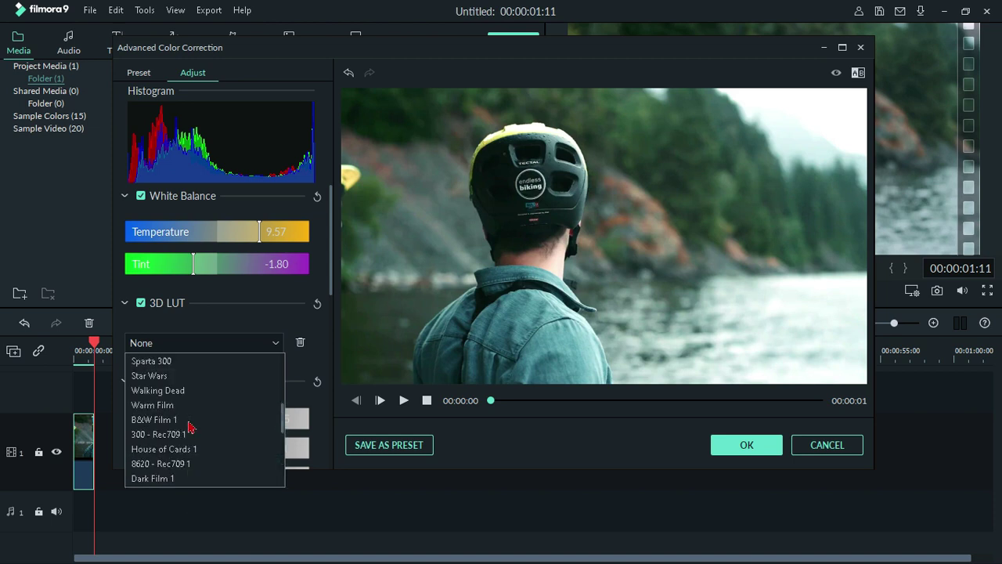
scroll(170, 454, "up", 3)
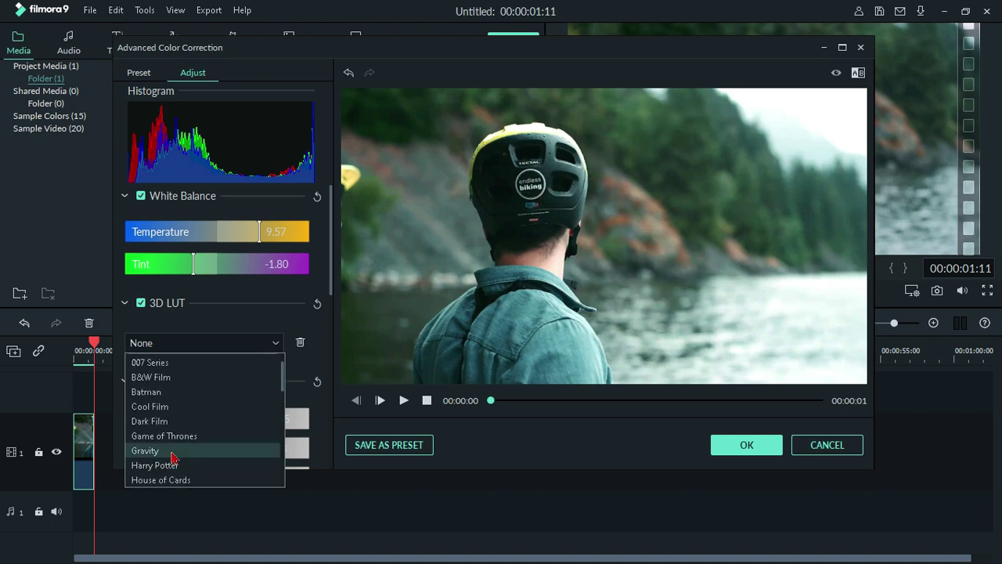
scroll(172, 458, "down", 7)
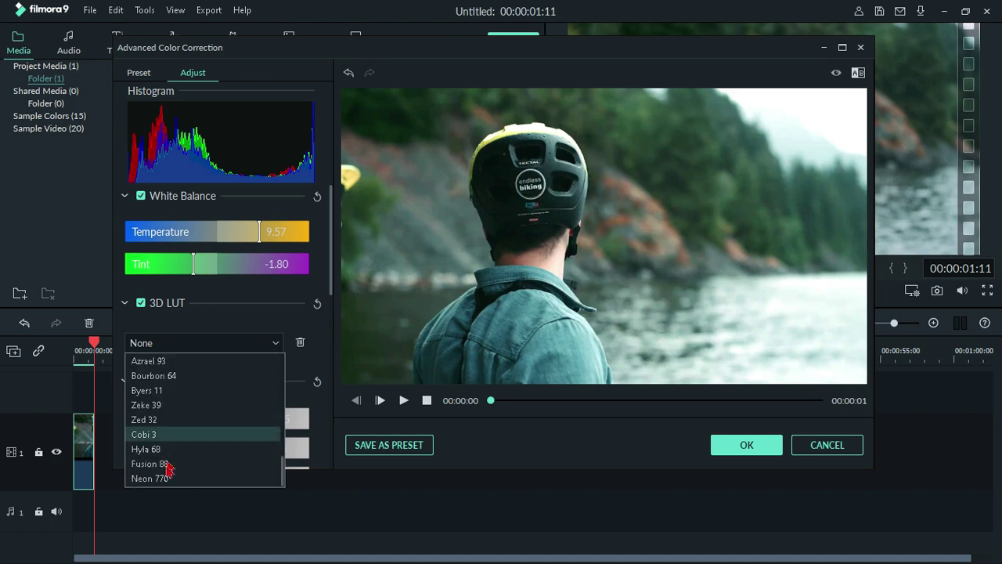
left_click(166, 480)
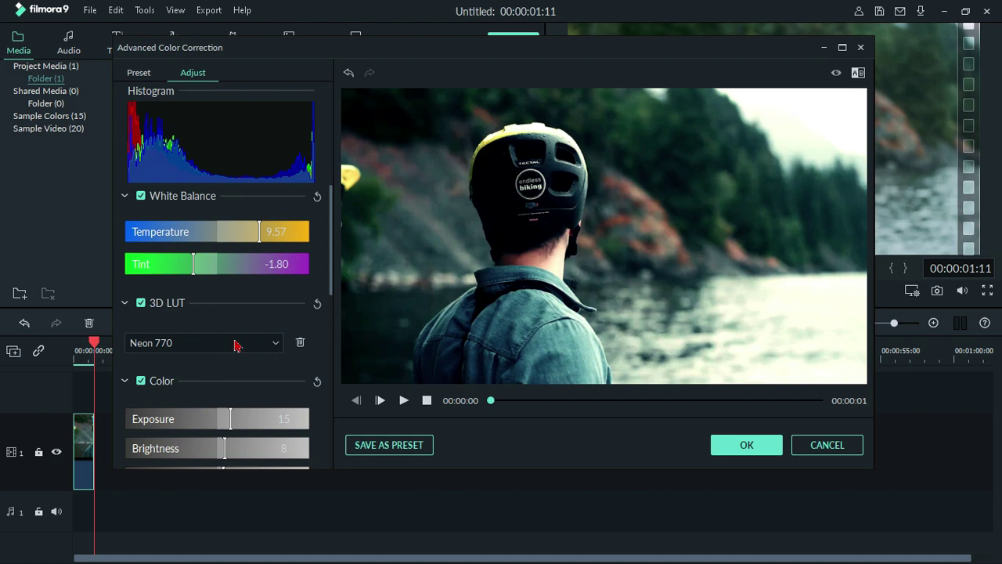
Switch the clip's 3D LUT to 300 - Rec709 1 to try that look.
left_click(235, 345)
scroll(252, 450, "up", 3)
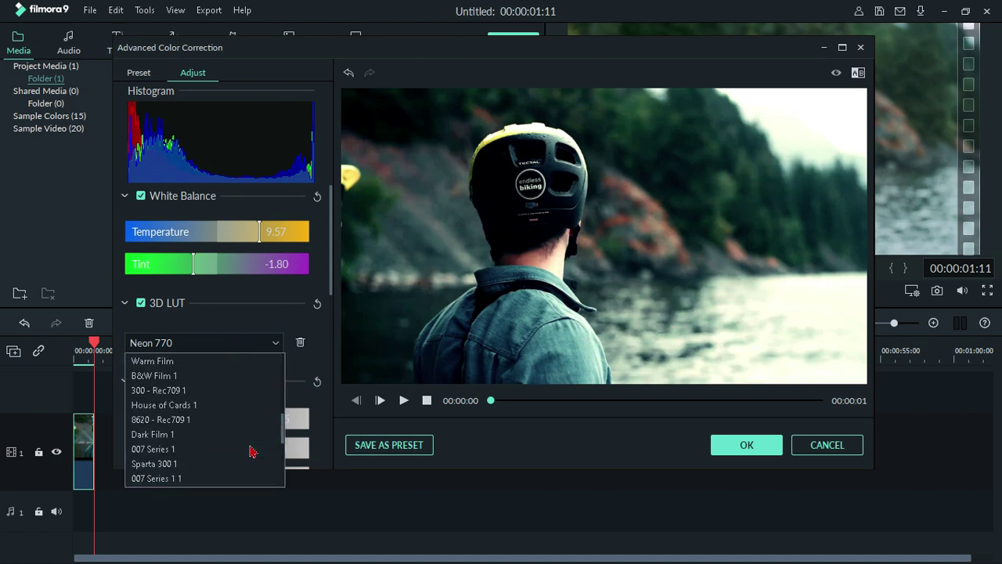
left_click(164, 390)
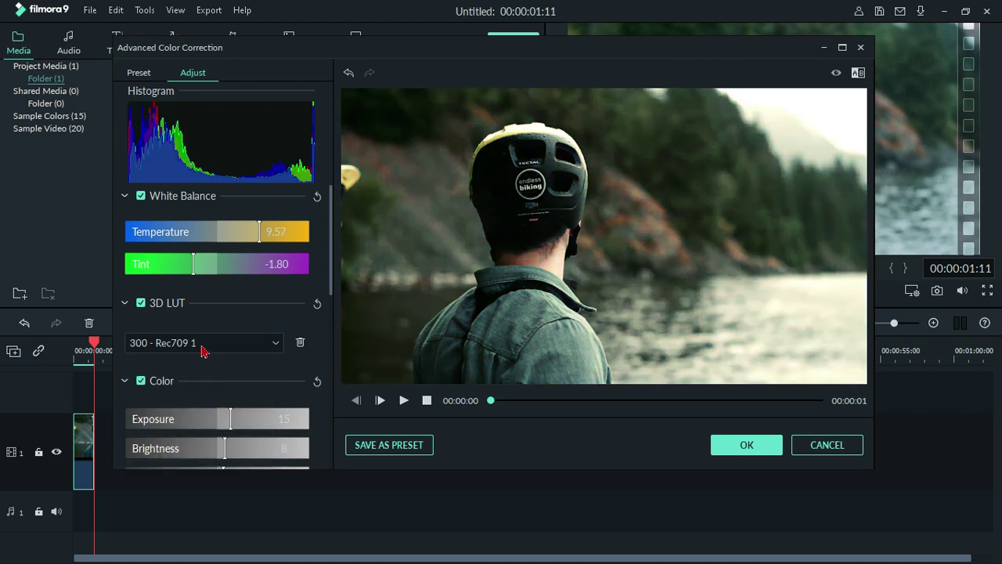
Look through the 3D LUT choices again and apply the Star Wars LUT to the clip.
left_click(202, 350)
scroll(205, 447, "up", 2)
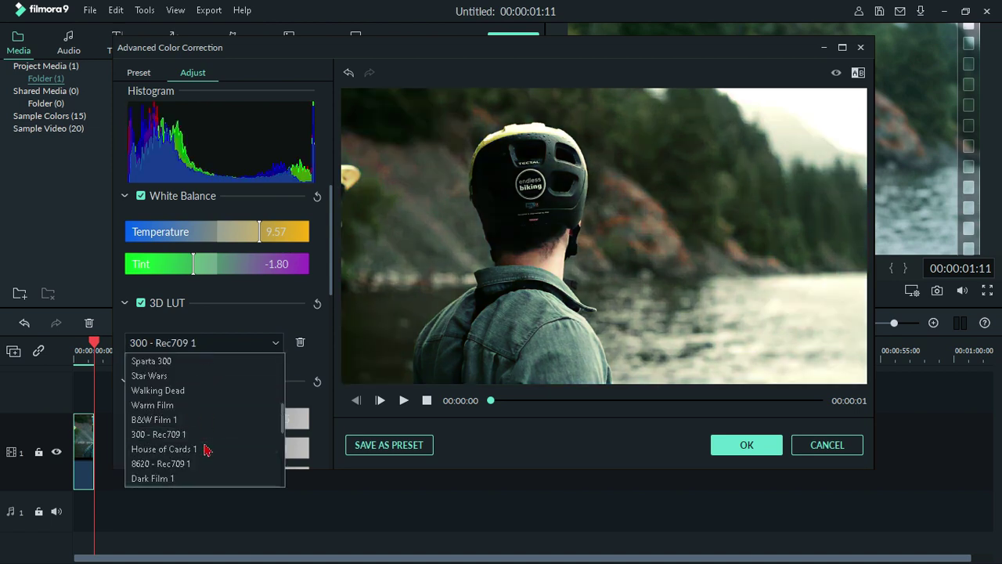
scroll(187, 407, "up", 2)
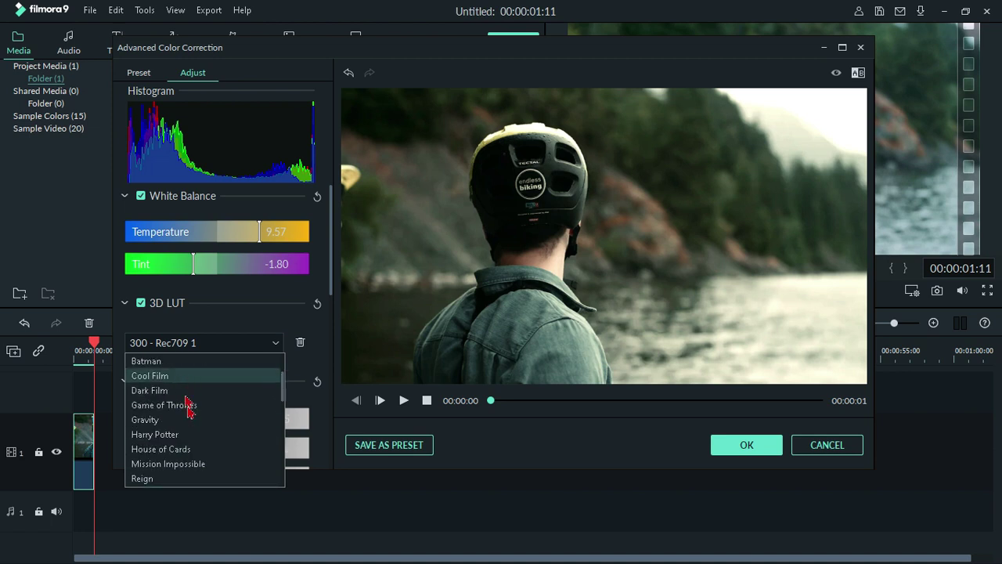
scroll(194, 426, "up", 2)
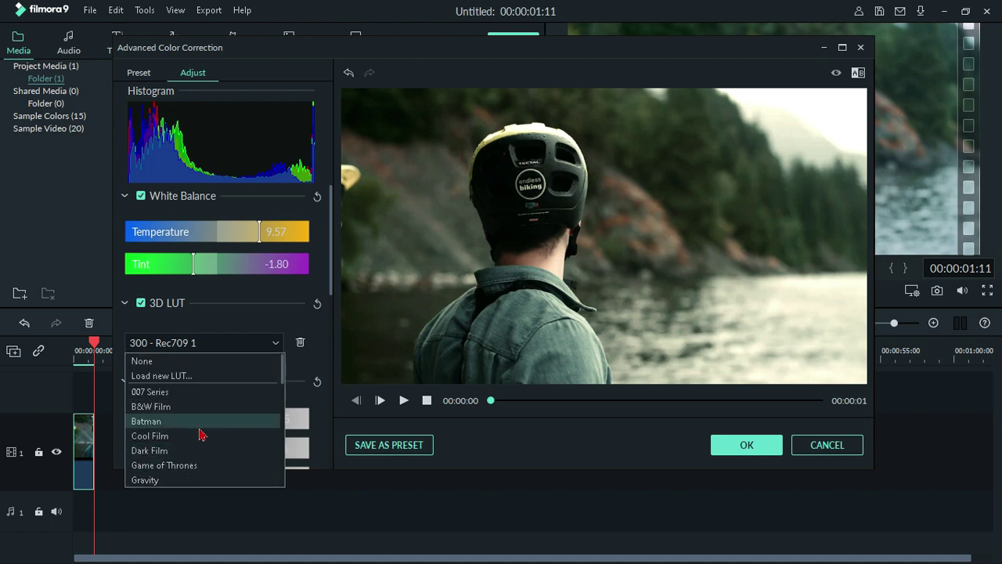
scroll(179, 418, "down", 1)
scroll(188, 463, "down", 2)
scroll(191, 432, "down", 1)
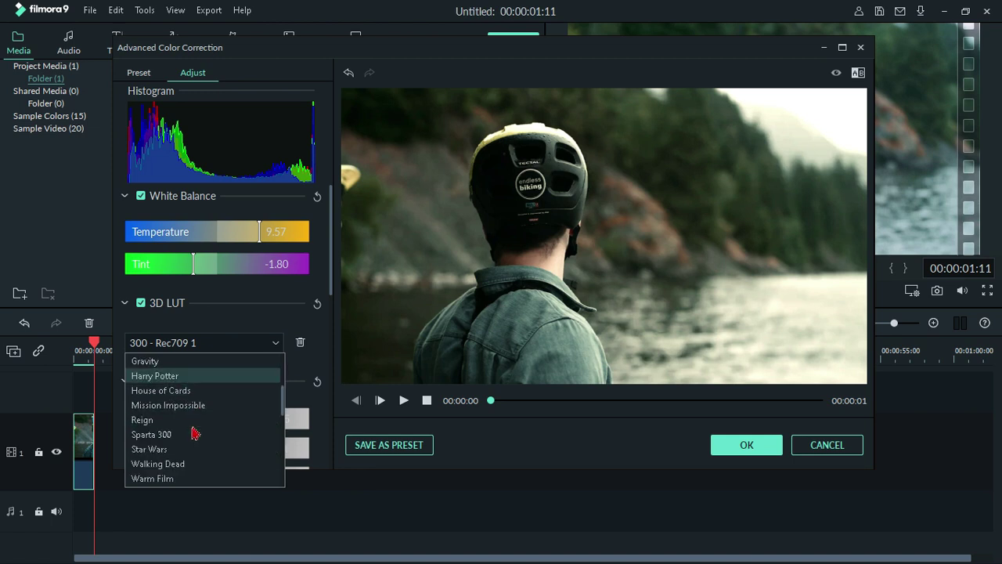
left_click(187, 448)
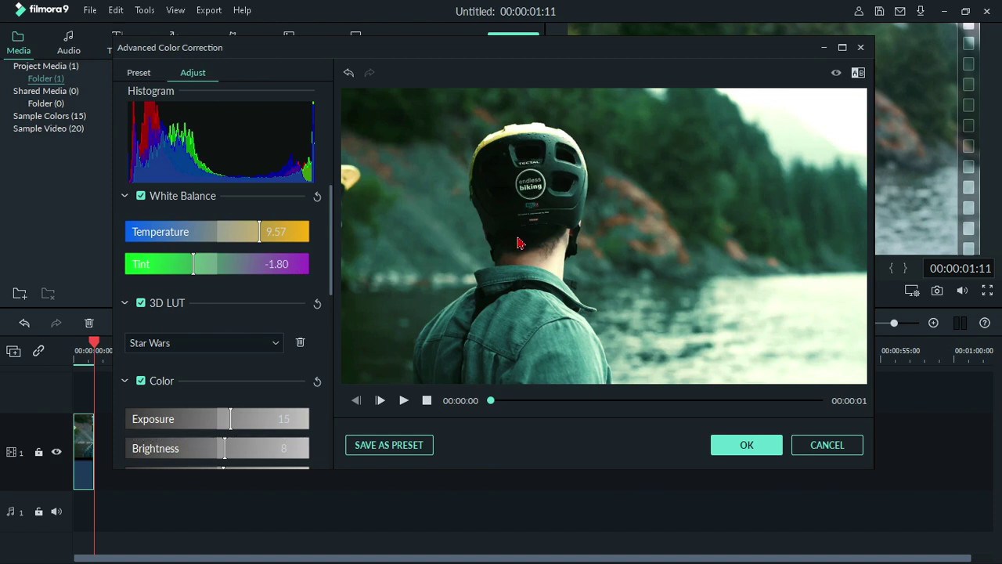
Move the preview near the end of the clip and set the white balance tint to 0.00.
left_click_drag(492, 400, 780, 412)
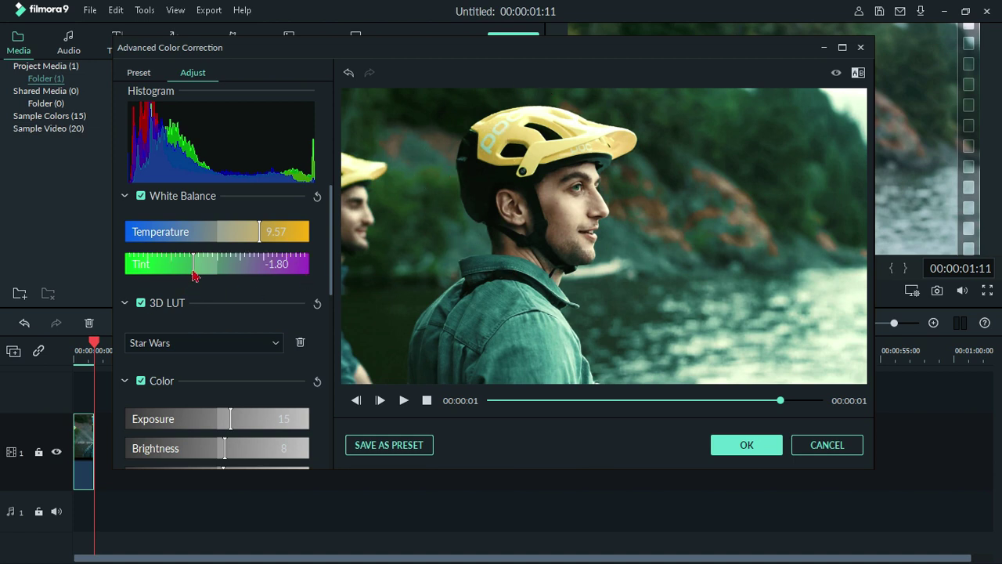
left_click_drag(192, 271, 216, 274)
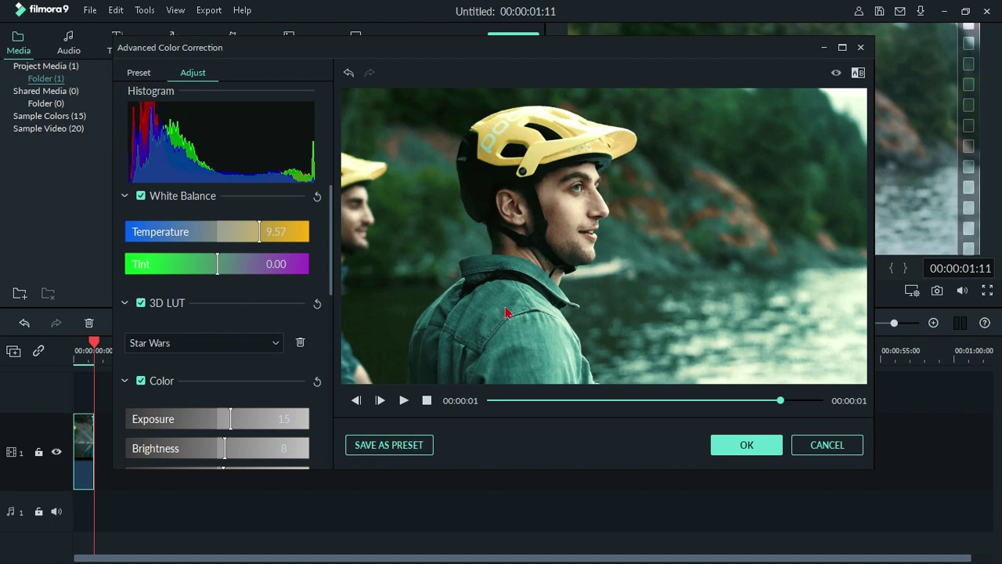
In the HSL adjustments, set the green color's saturation to 6.
scroll(226, 349, "down", 2)
scroll(291, 359, "down", 5)
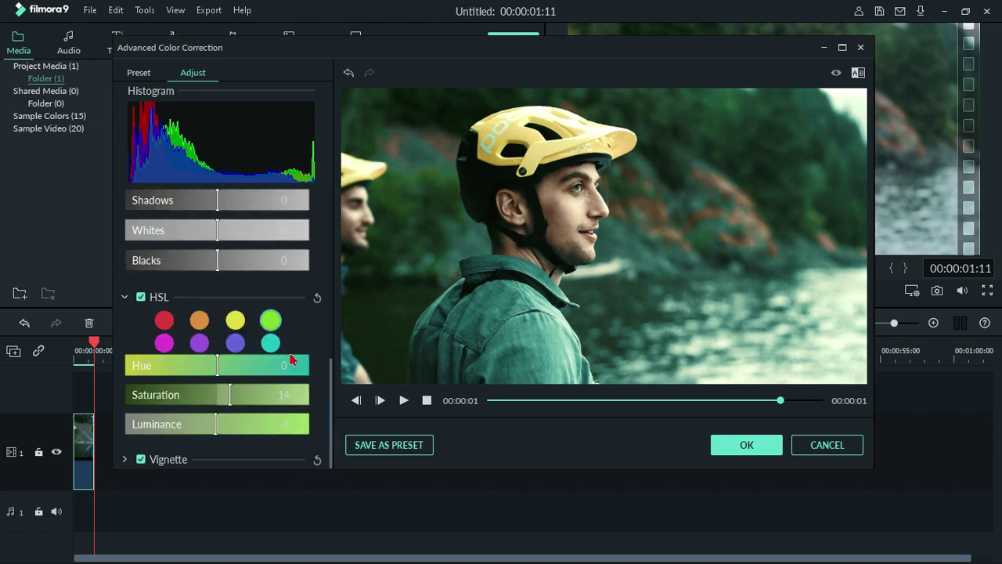
left_click_drag(229, 398, 224, 402)
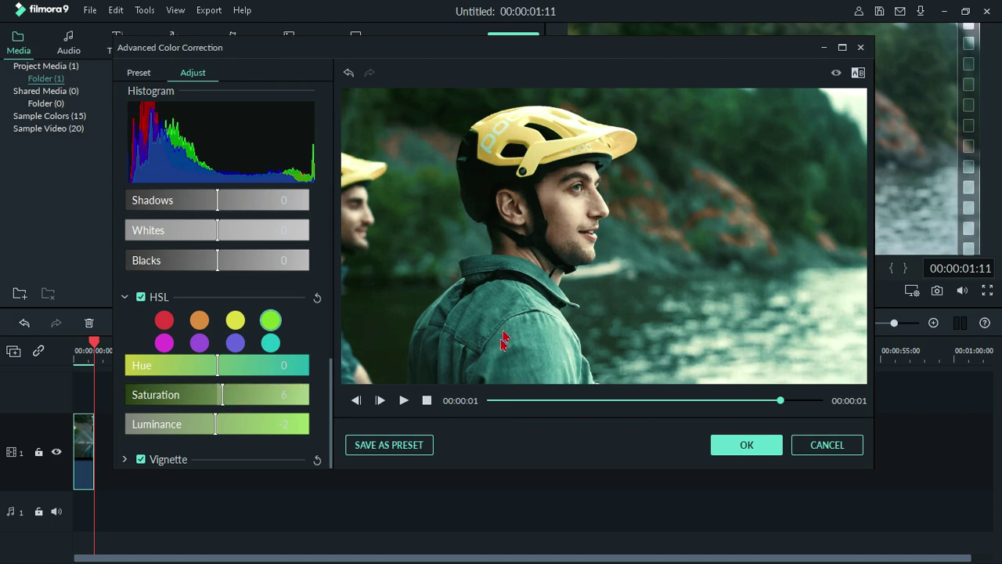
In the HSL adjustments, set the turquoise color's hue to 23, saturation to 19 and luminance to 22.
left_click(270, 344)
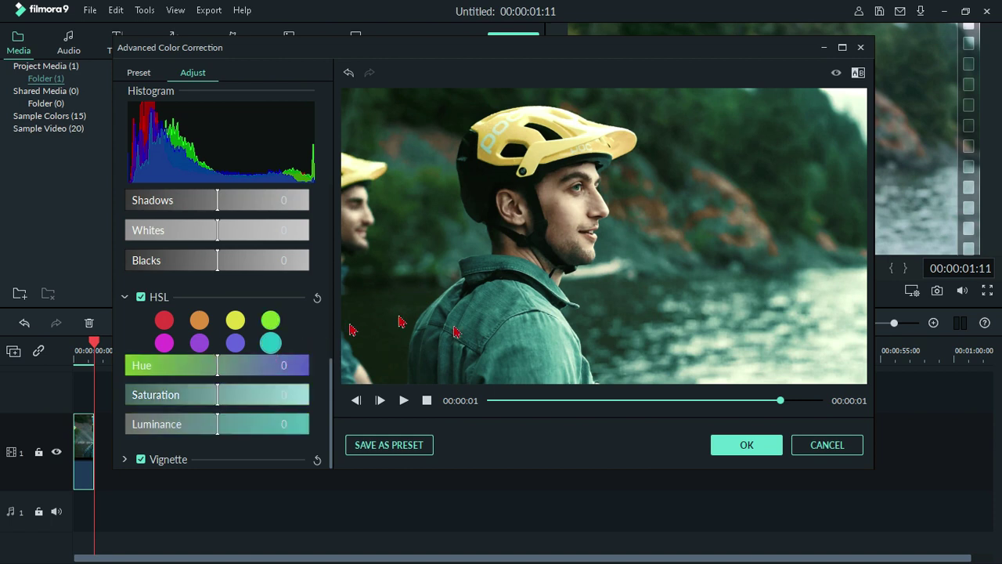
left_click(220, 430)
left_click_drag(222, 436, 342, 429)
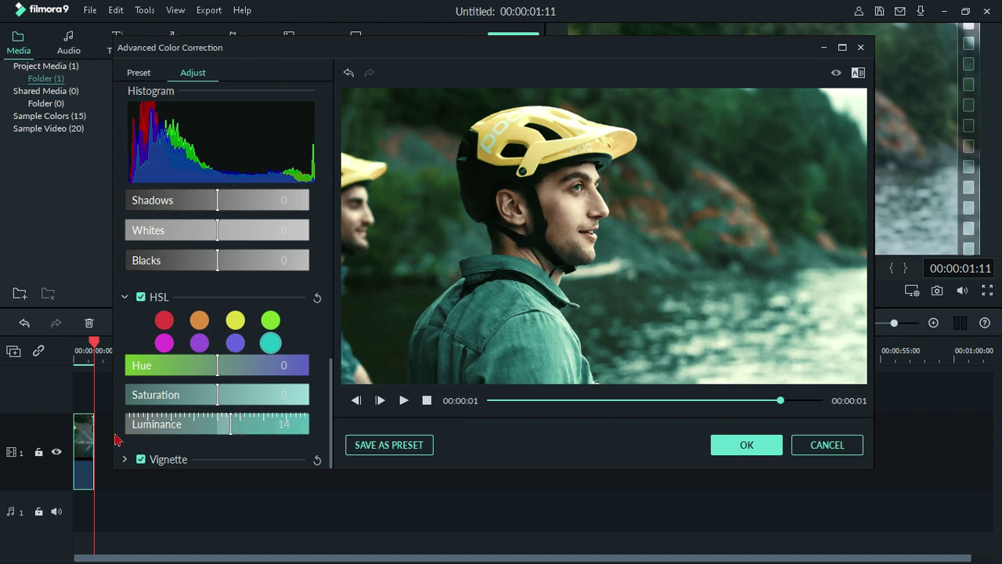
left_click_drag(249, 433, 225, 432)
left_click_drag(217, 406, 353, 408)
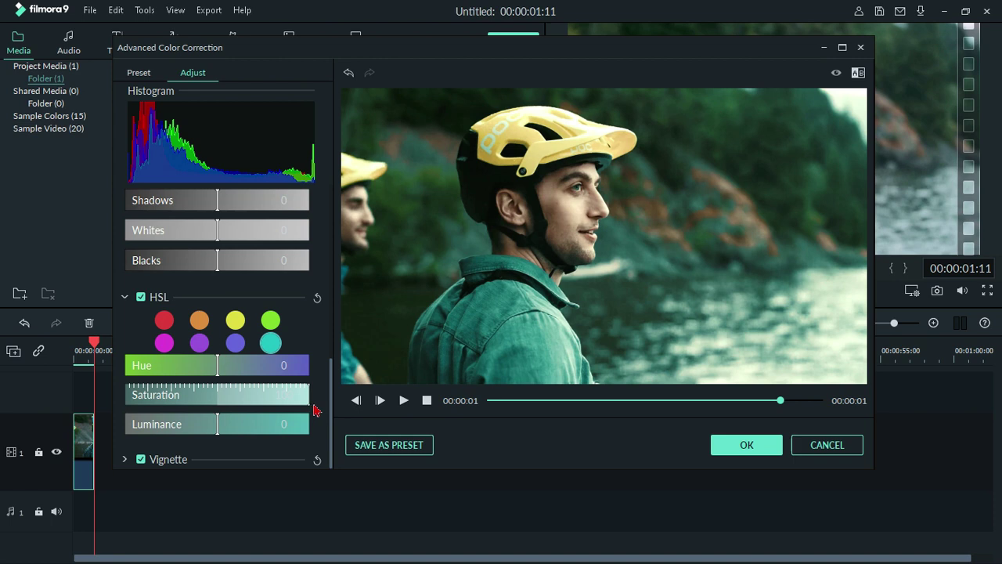
left_click_drag(288, 404, 241, 376)
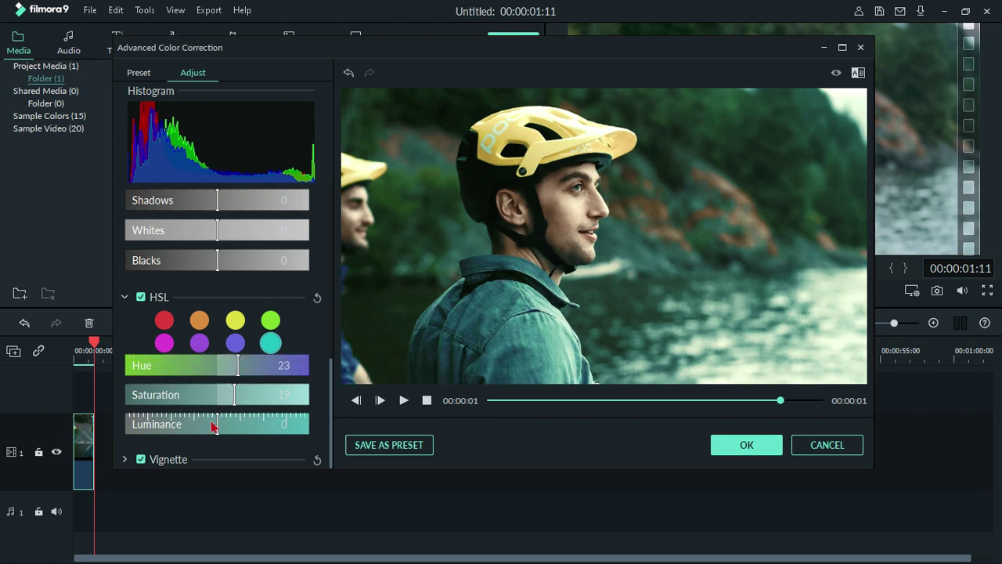
left_click_drag(217, 426, 240, 432)
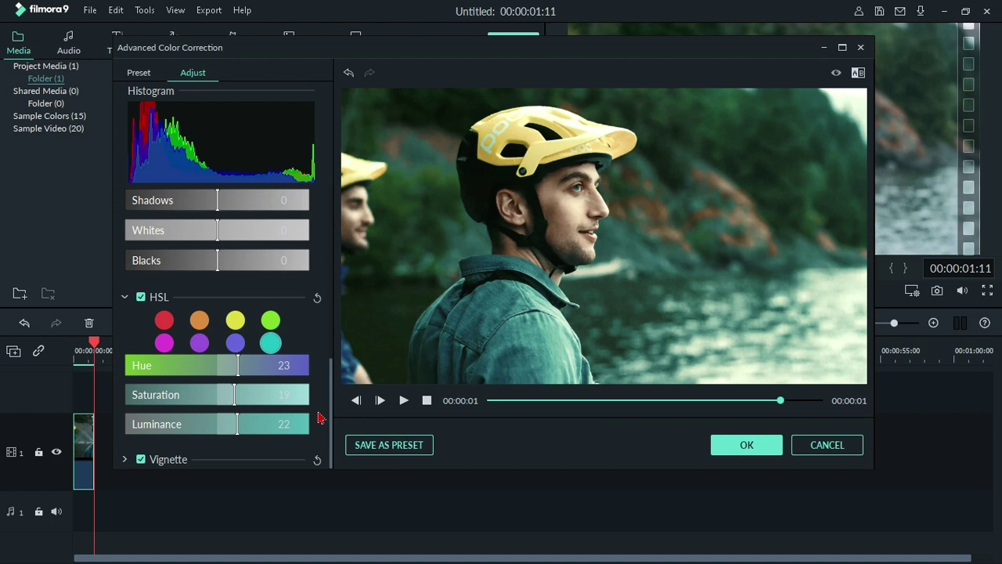
In the Color adjustments, try a brightness of 32 and settle on 16.
scroll(293, 340, "up", 5)
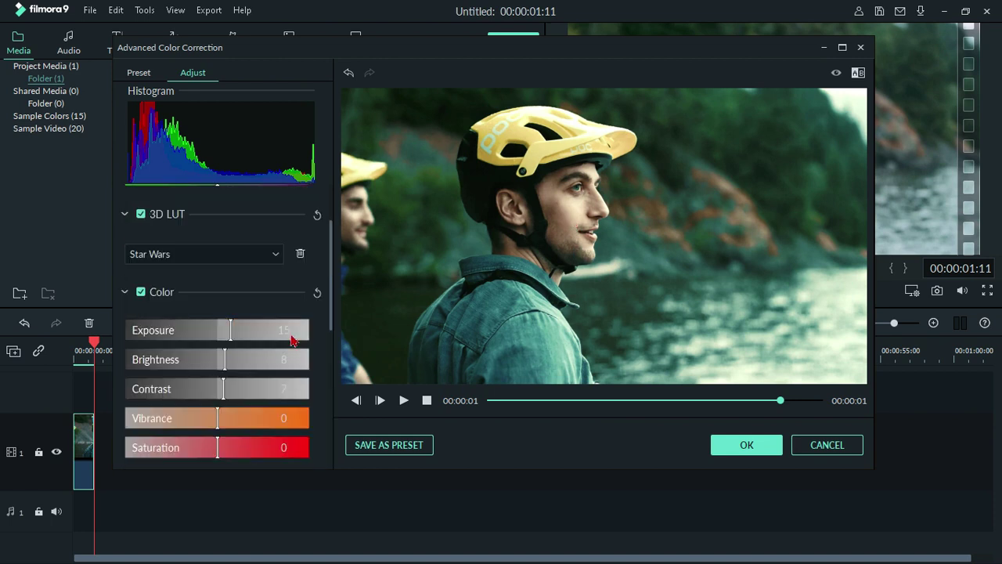
scroll(291, 340, "up", 1)
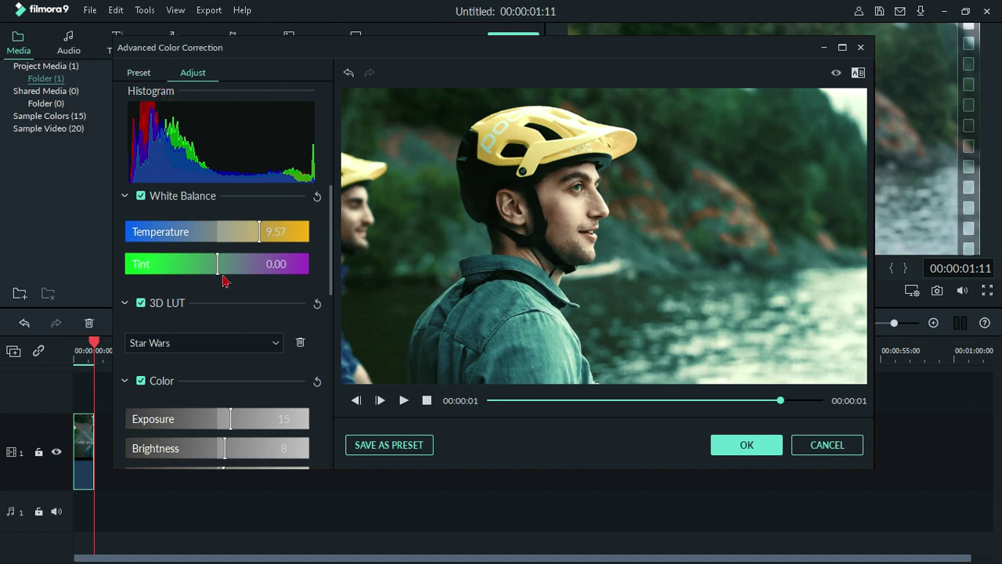
scroll(252, 350, "down", 2)
scroll(252, 351, "up", 2)
scroll(317, 358, "down", 3)
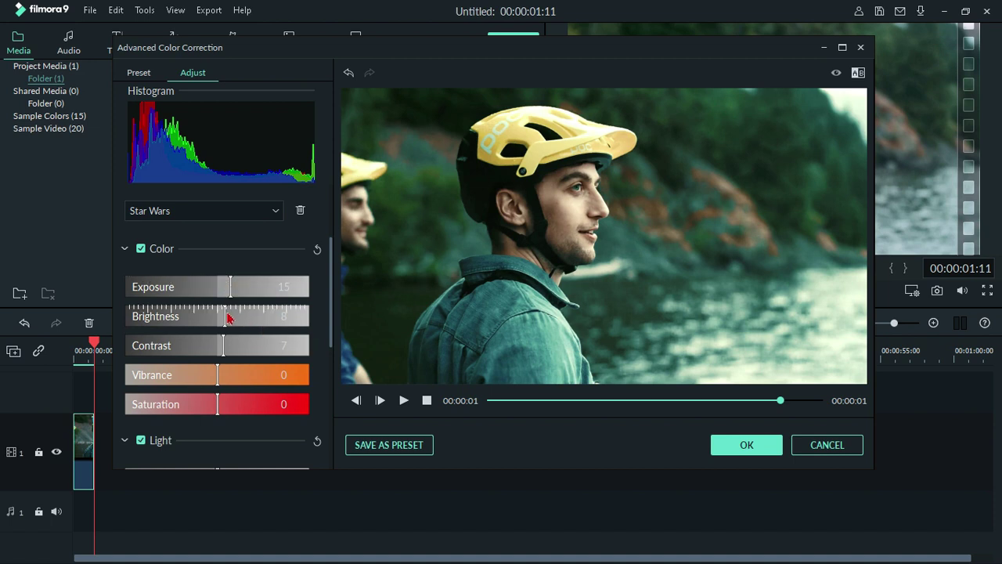
left_click_drag(229, 317, 248, 324)
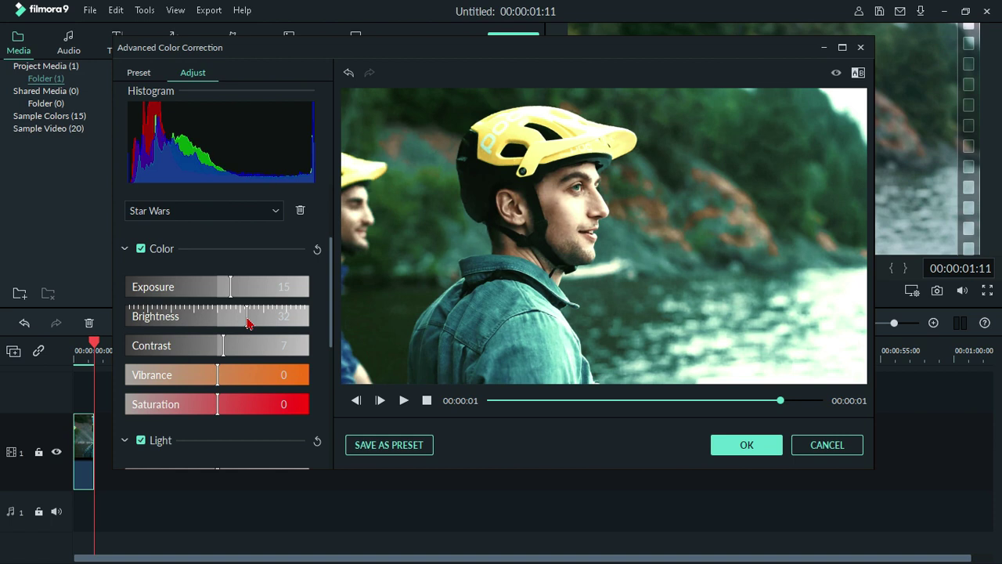
left_click_drag(247, 323, 231, 325)
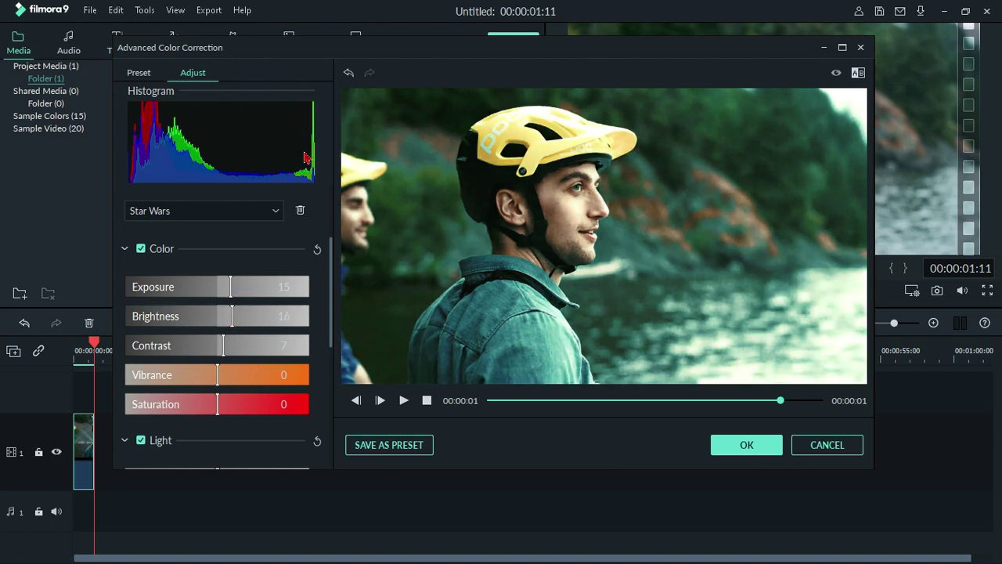
scroll(314, 289, "down", 1)
scroll(315, 290, "up", 3)
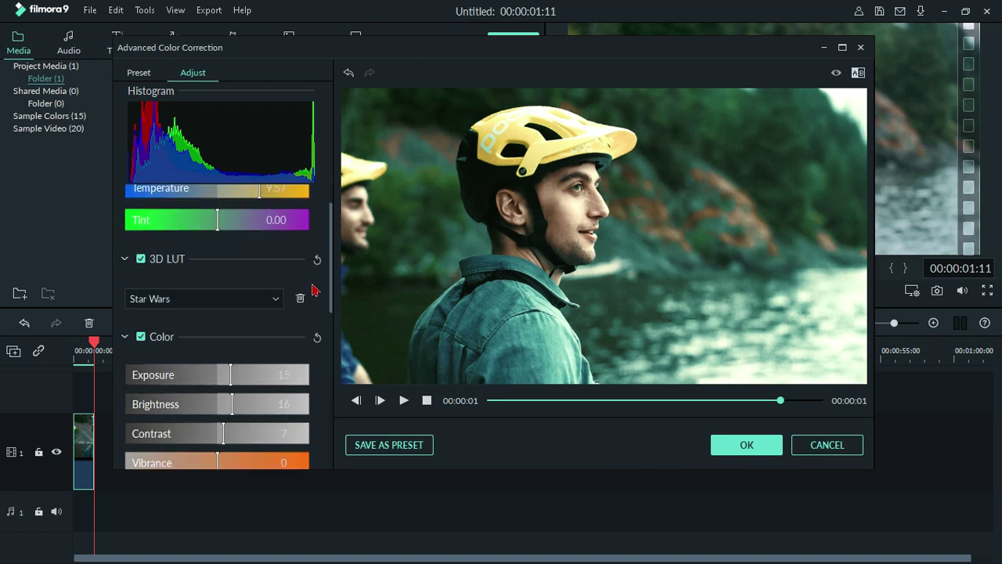
scroll(315, 320, "up", 1)
scroll(315, 321, "down", 3)
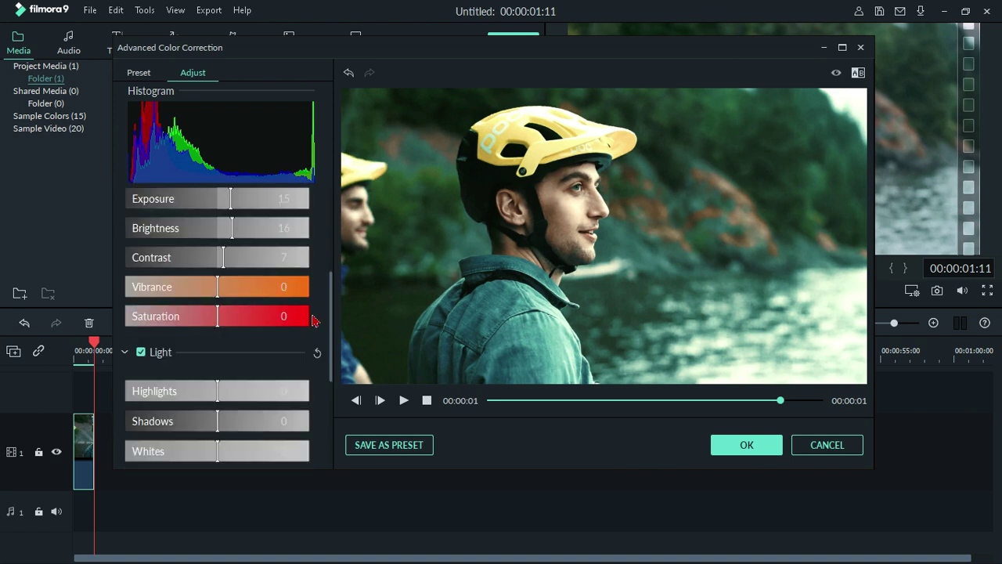
In the Light adjustments, raise the highlights and set shadows to 31, whites to -24 and blacks to 19.
scroll(315, 368, "down", 3)
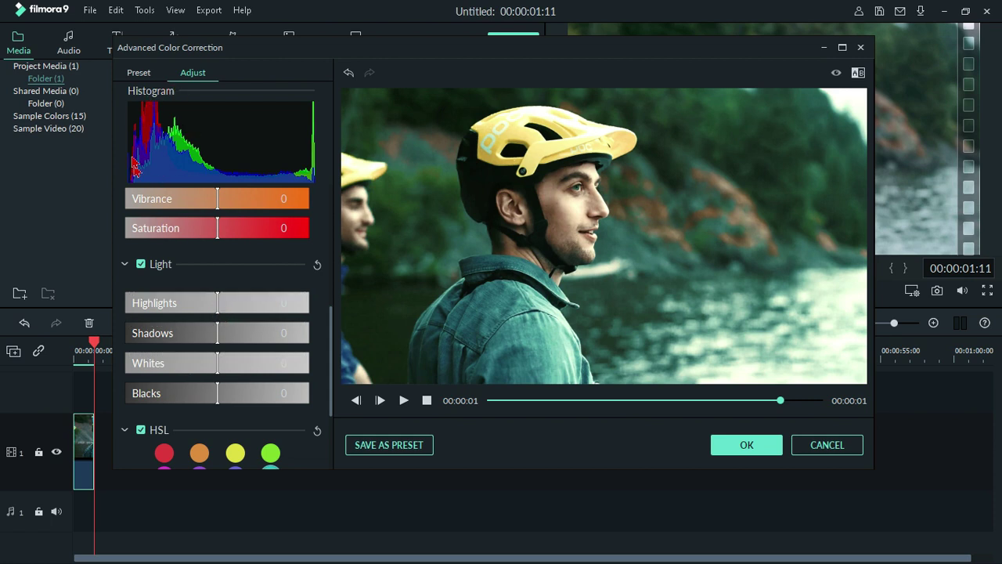
left_click_drag(220, 311, 283, 311)
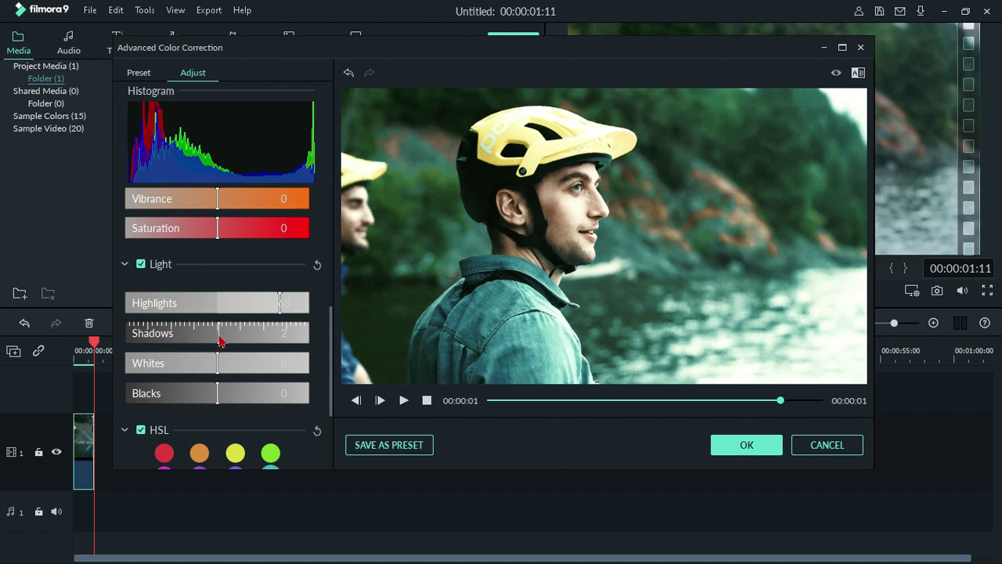
left_click_drag(222, 342, 246, 339)
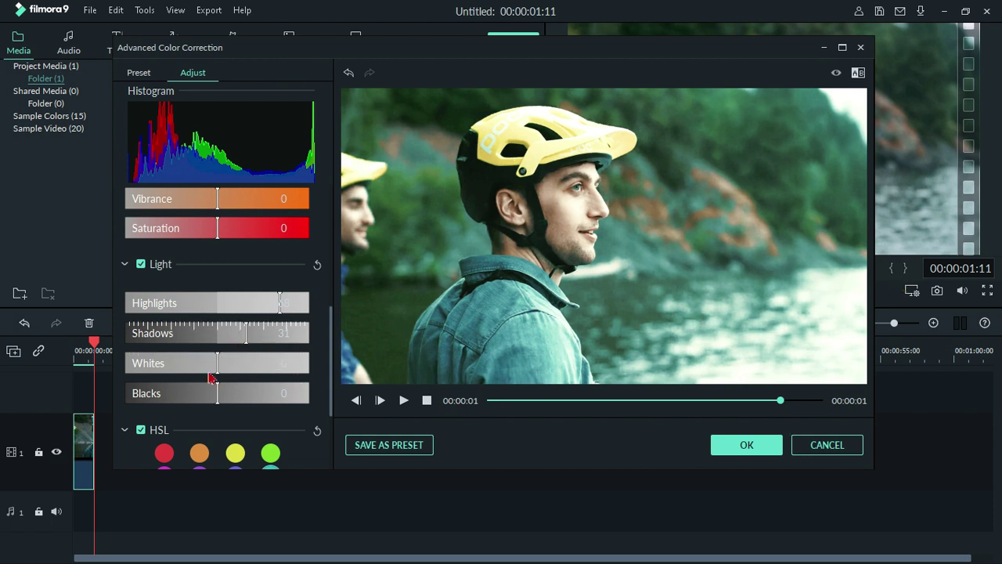
left_click_drag(218, 369, 197, 374)
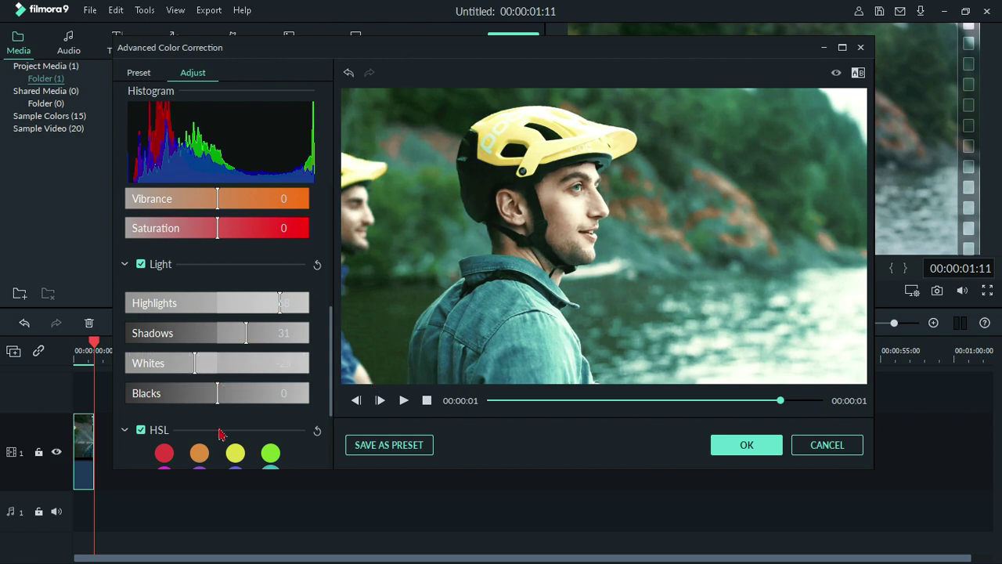
left_click_drag(222, 396, 241, 400)
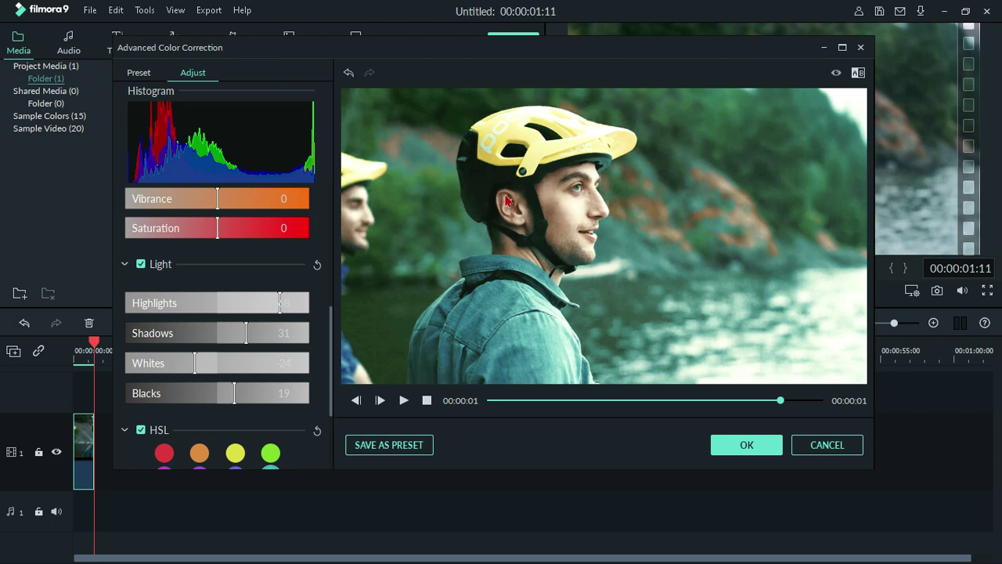
In the Vignette adjustments, set the amount to -30 and the roundness to 28.
scroll(290, 350, "down", 2)
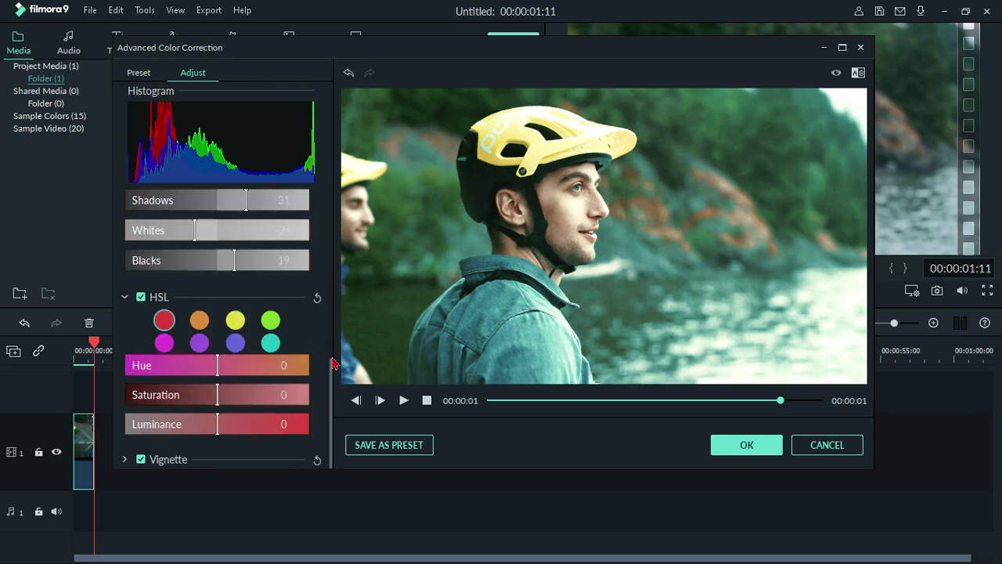
left_click_drag(332, 381, 331, 426)
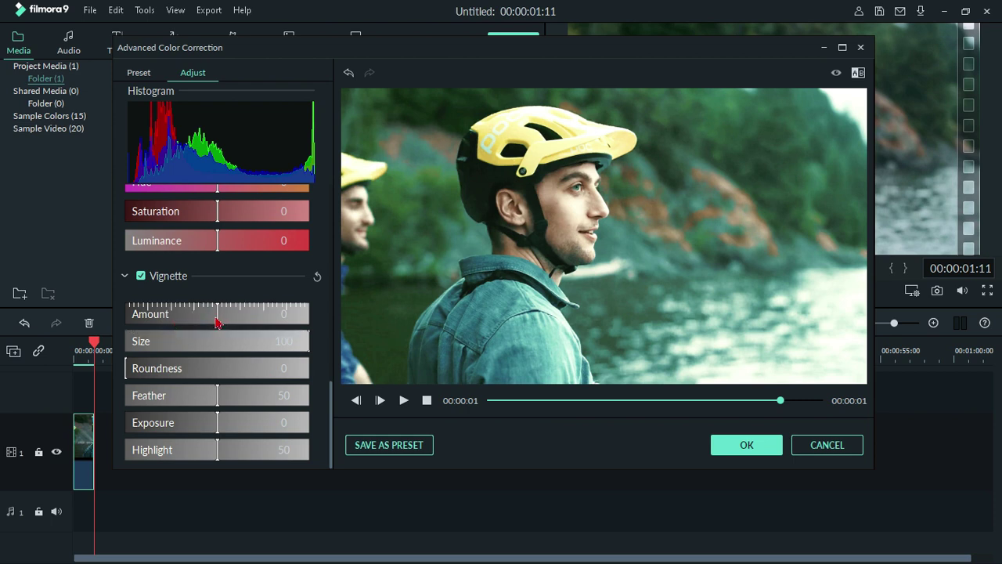
left_click_drag(219, 319, 202, 333)
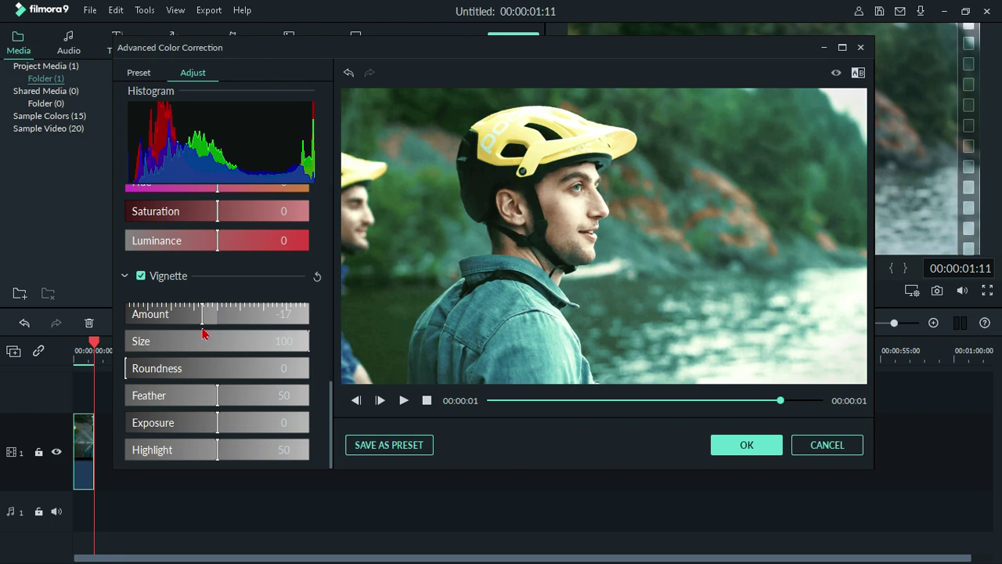
left_click_drag(202, 334, 190, 335)
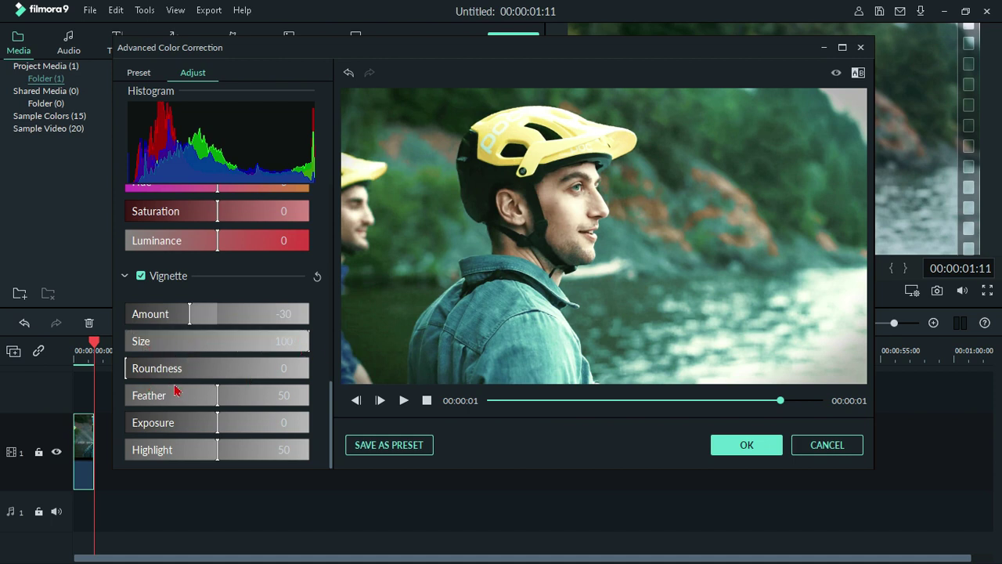
left_click(151, 373)
left_click_drag(151, 373, 179, 376)
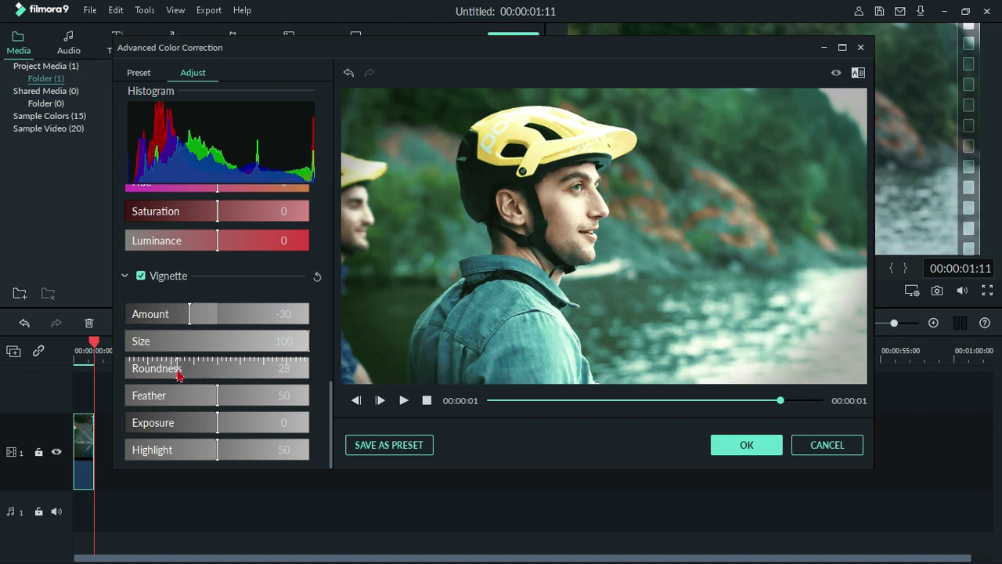
Try a vignette feather of 100 and exposures of 100 and -100, then settle on feather 50 and exposure 4.
left_click_drag(219, 408, 323, 403)
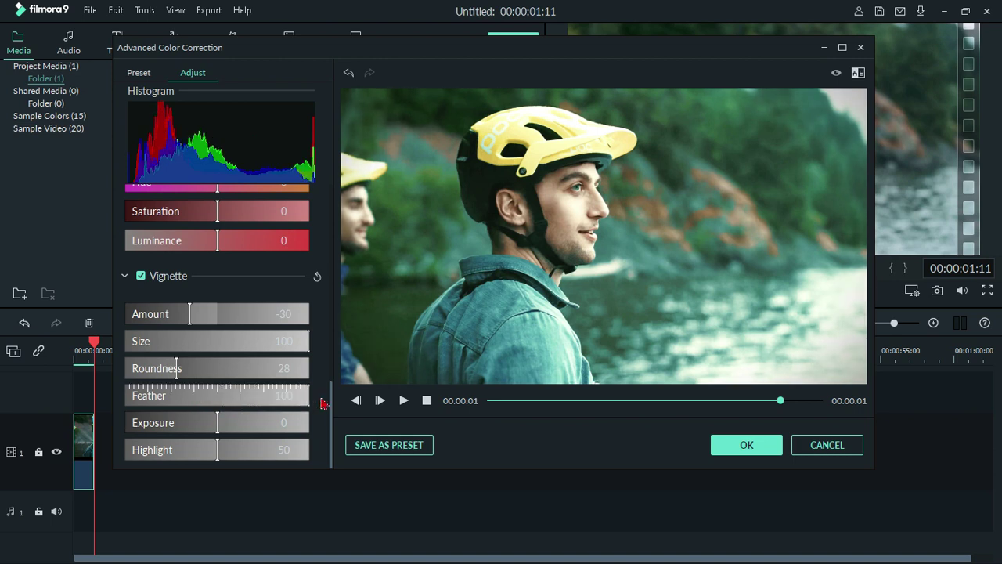
left_click_drag(322, 404, 340, 416)
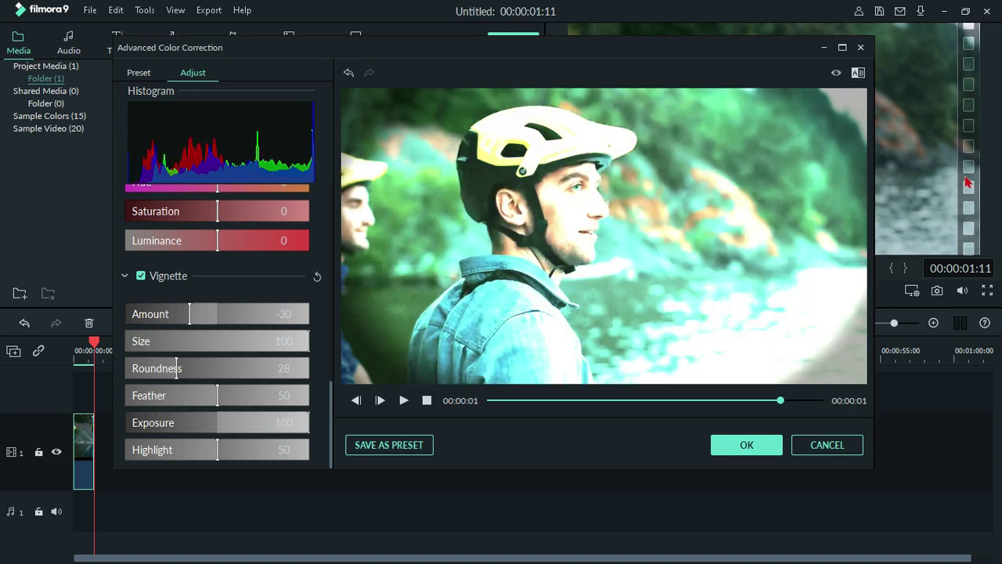
left_click_drag(310, 430, 82, 417)
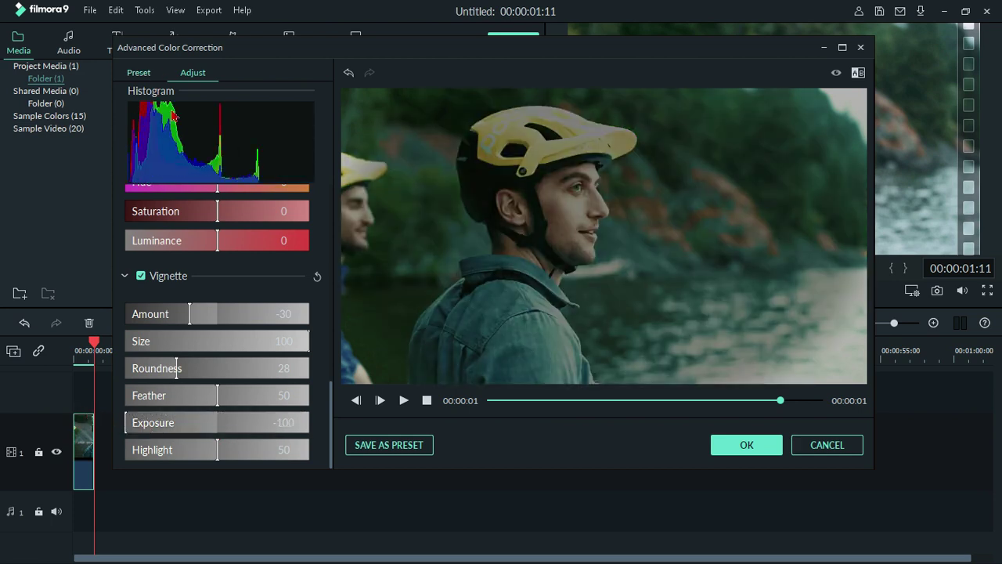
left_click_drag(130, 421, 221, 433)
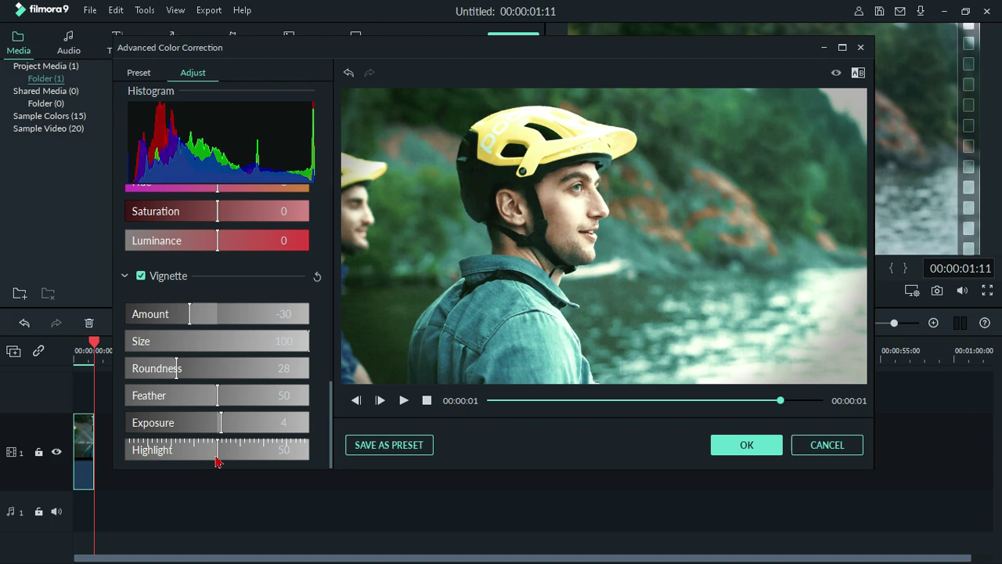
In the Vignette adjustments, try a highlight of 28 and settle on 41, then look over the adjustment settings.
left_click_drag(213, 457, 179, 456)
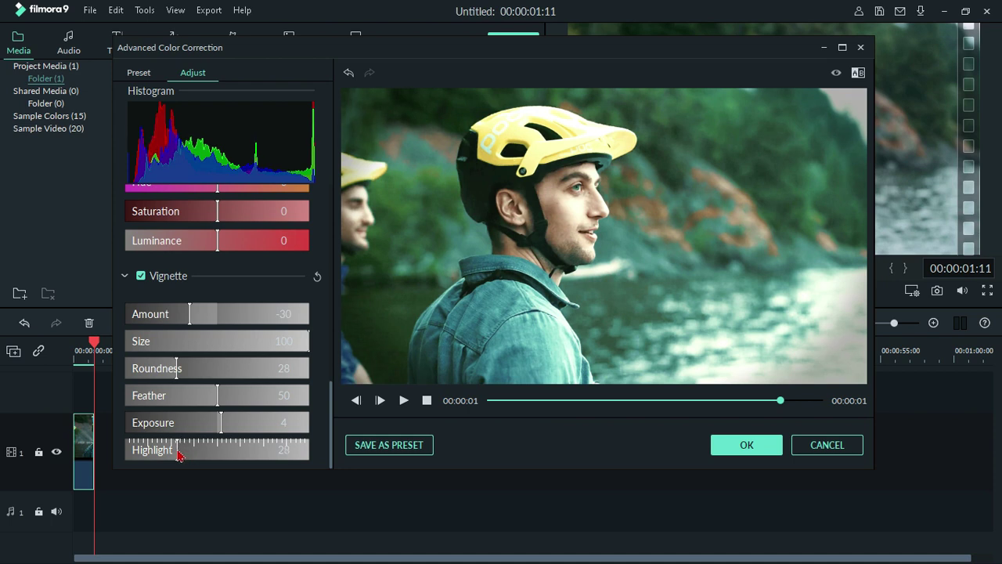
left_click_drag(178, 456, 201, 460)
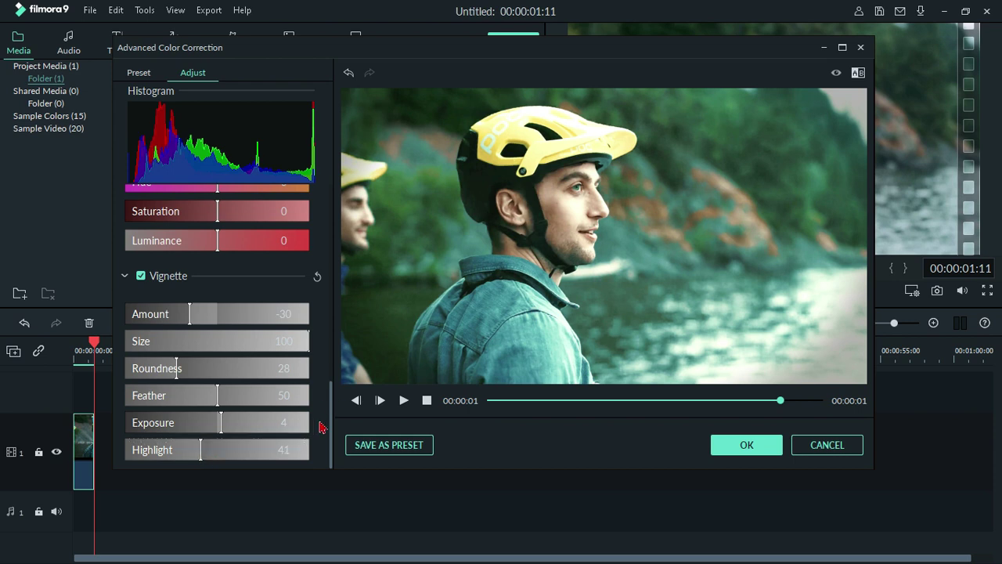
scroll(329, 435, "up", 10)
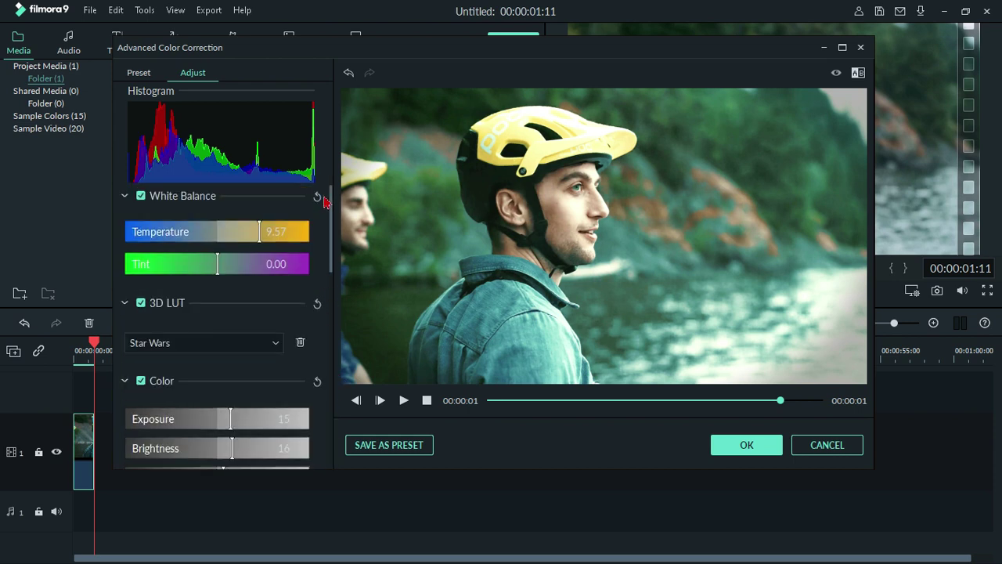
scroll(334, 421, "down", 10)
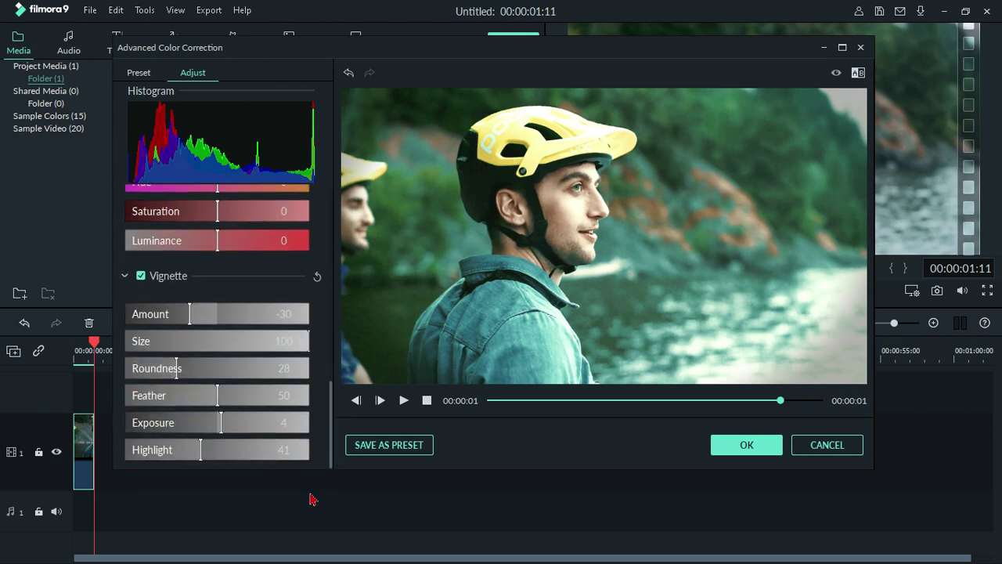
Save the adjustments as a custom color preset with a name beginning "biker in", and apply the color correction to the clip.
left_click(391, 446)
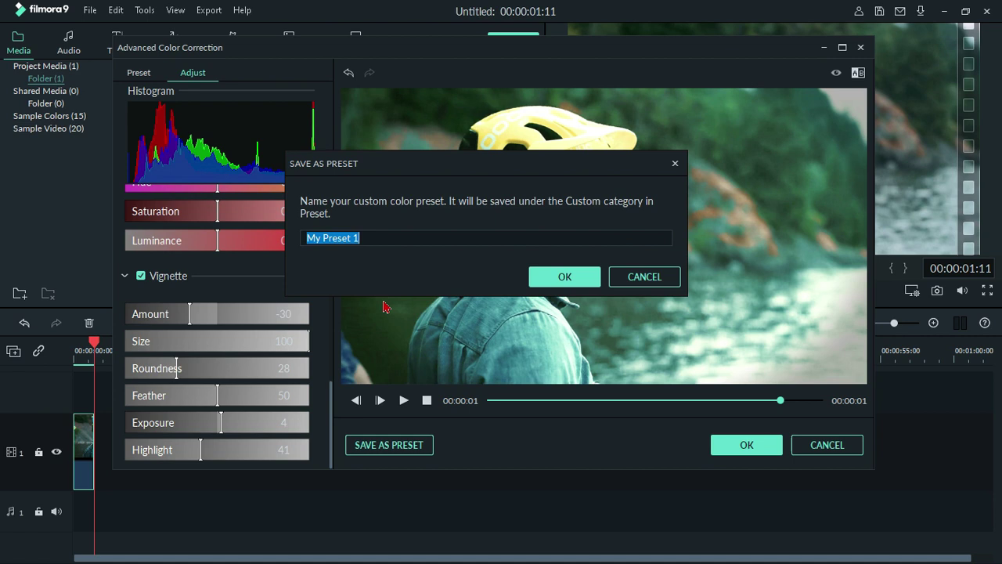
type("biker in")
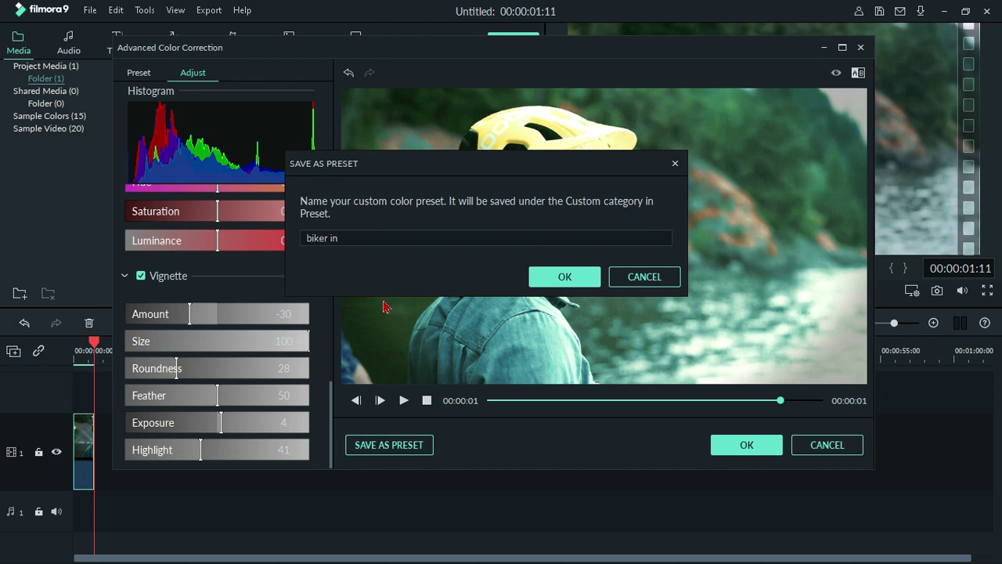
type("the")
key("BackSpace")
left_click(574, 281)
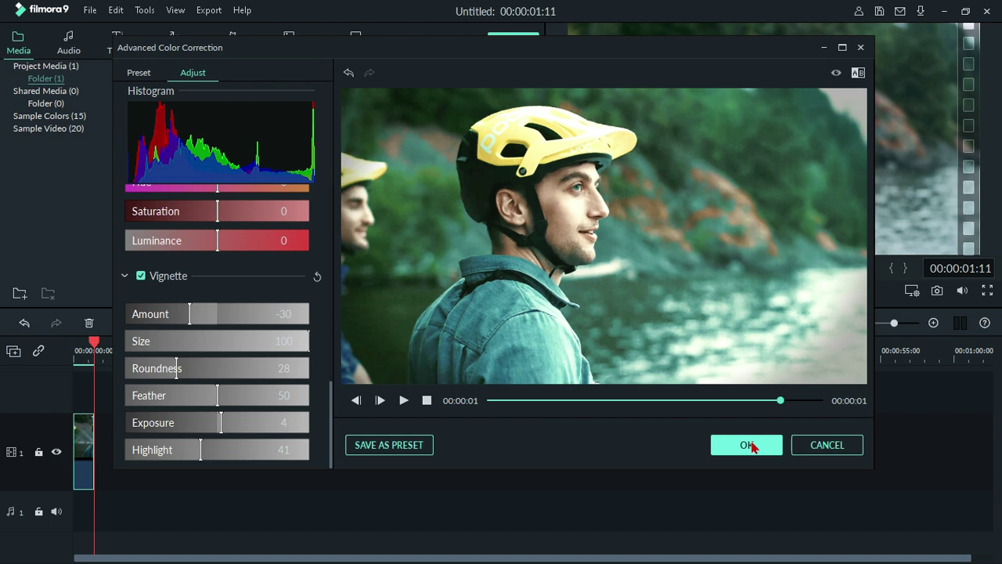
left_click(747, 445)
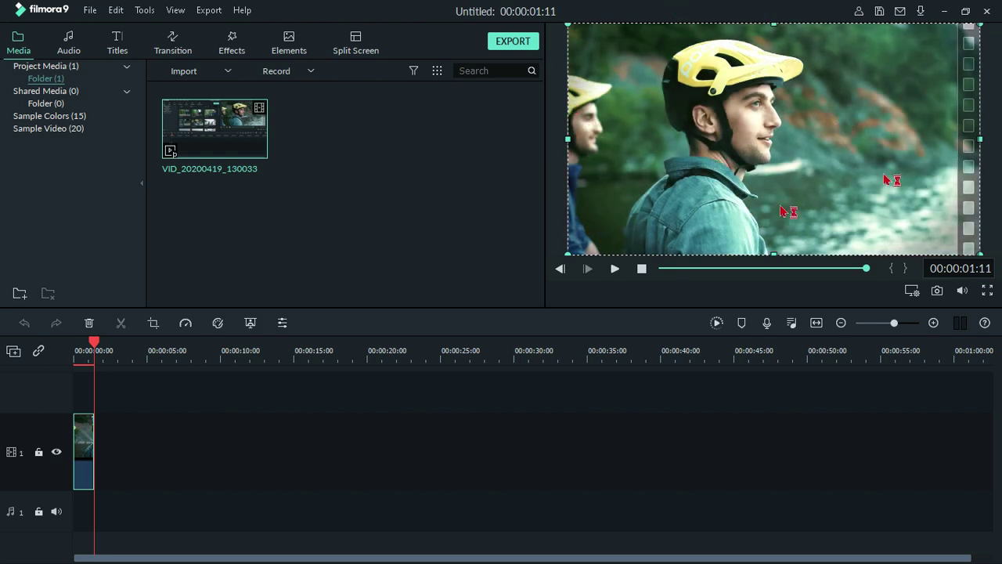
Move the playhead to the start of the timeline and render the timeline preview.
left_click_drag(94, 349, 58, 352)
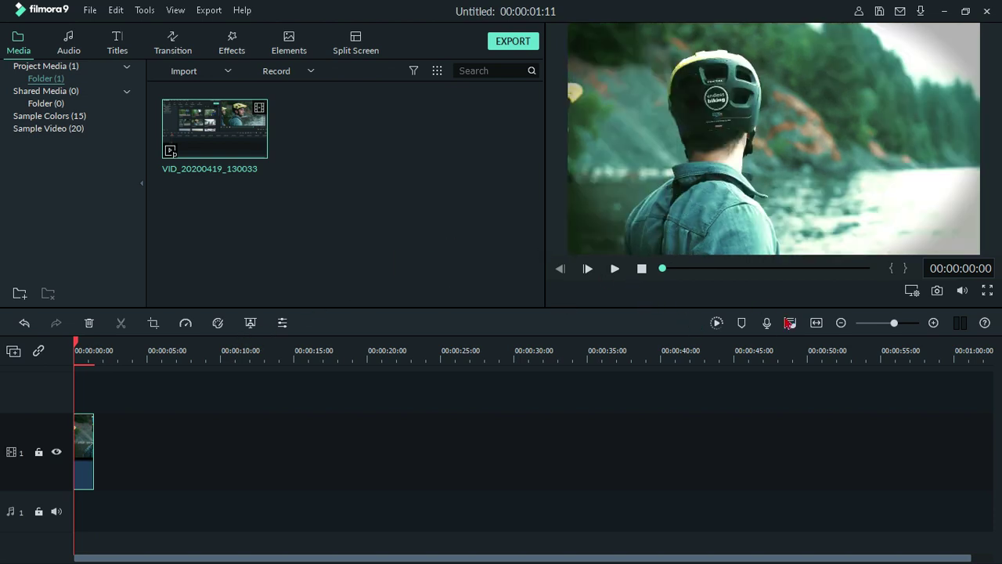
left_click(716, 324)
left_click(72, 348)
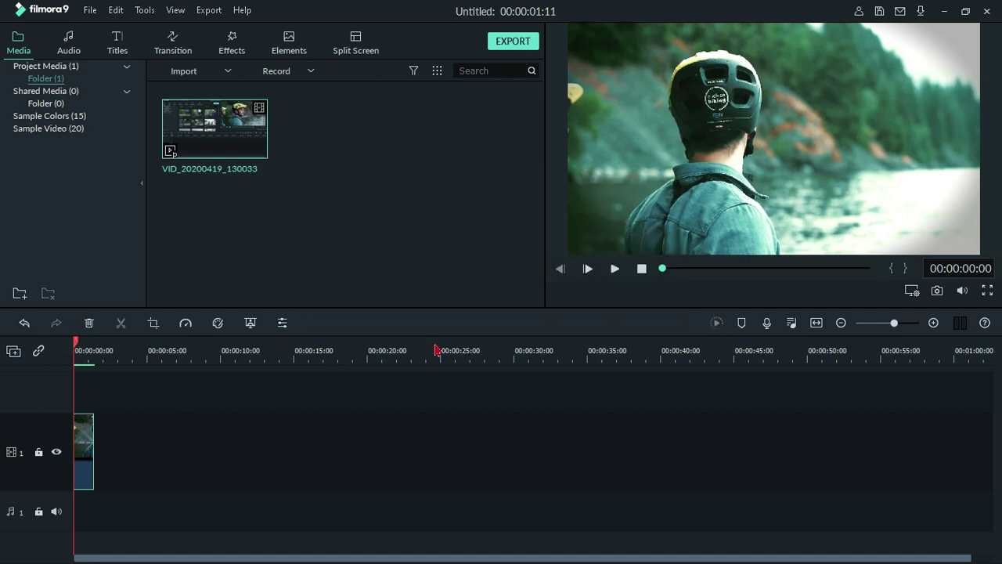